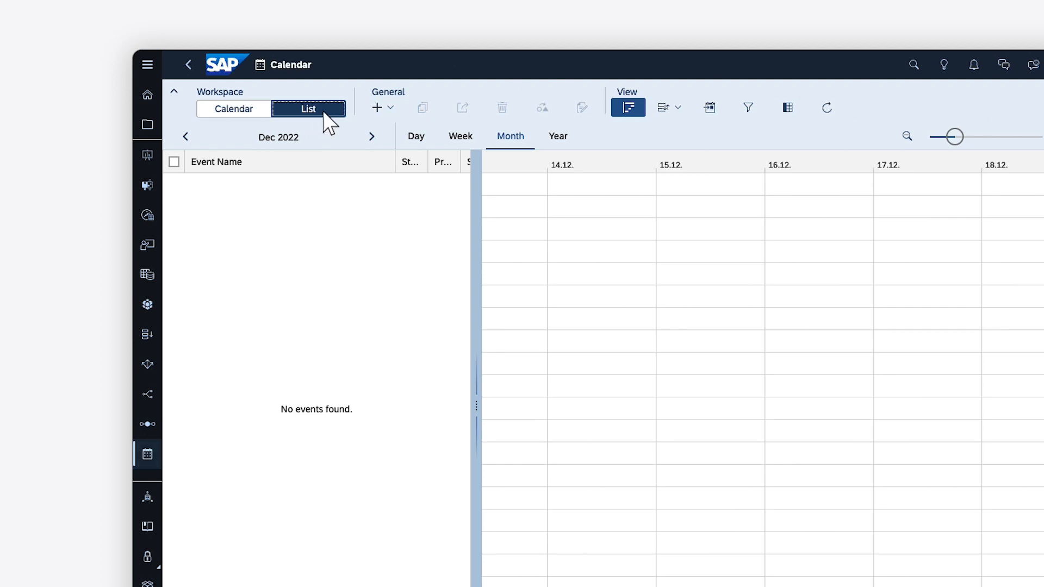
Step: Start generating events with the wizard and name the new process Budget Review
{"action": "left_click", "coordinate": [391, 110]}
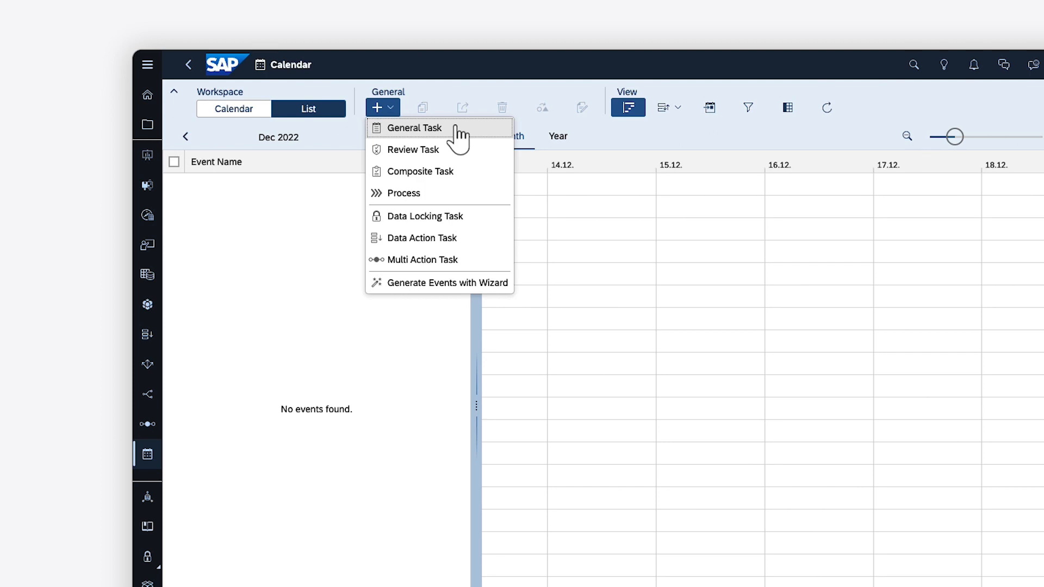
{"action": "left_click", "coordinate": [412, 287]}
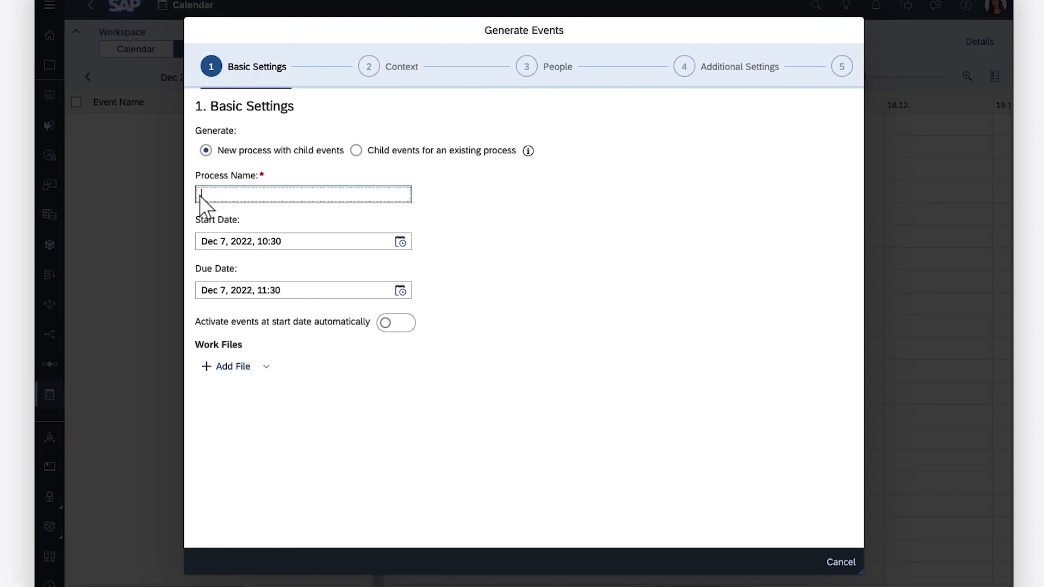
{"action": "type", "text": "Bud"}
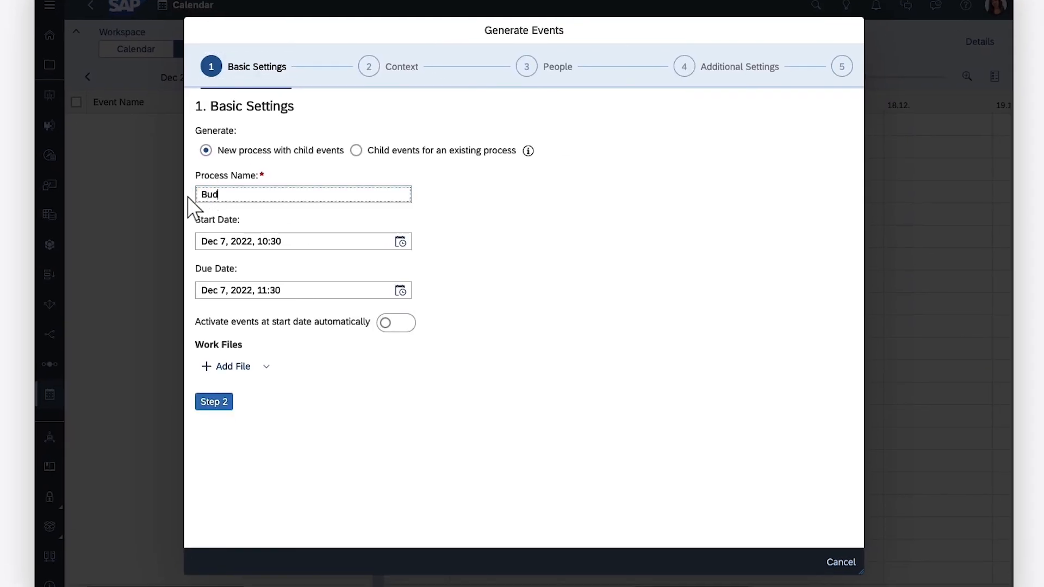
{"action": "type", "text": "get Review"}
Step: Set the process due date to Dec 14, 2022, 16:30 and enable automatic activation of events at the start date
{"action": "left_click", "coordinate": [401, 291]}
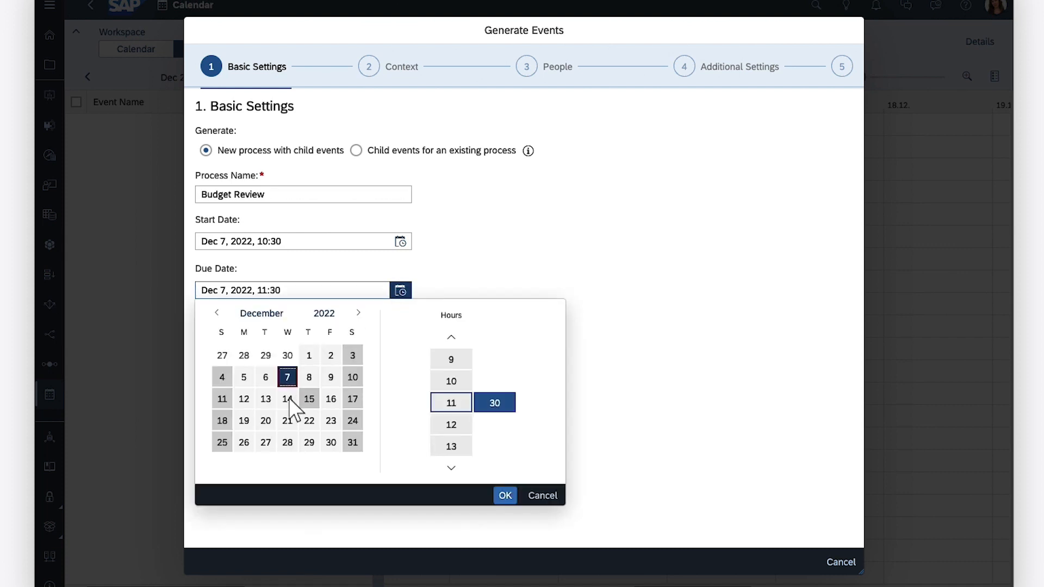
{"action": "left_click", "coordinate": [451, 468]}
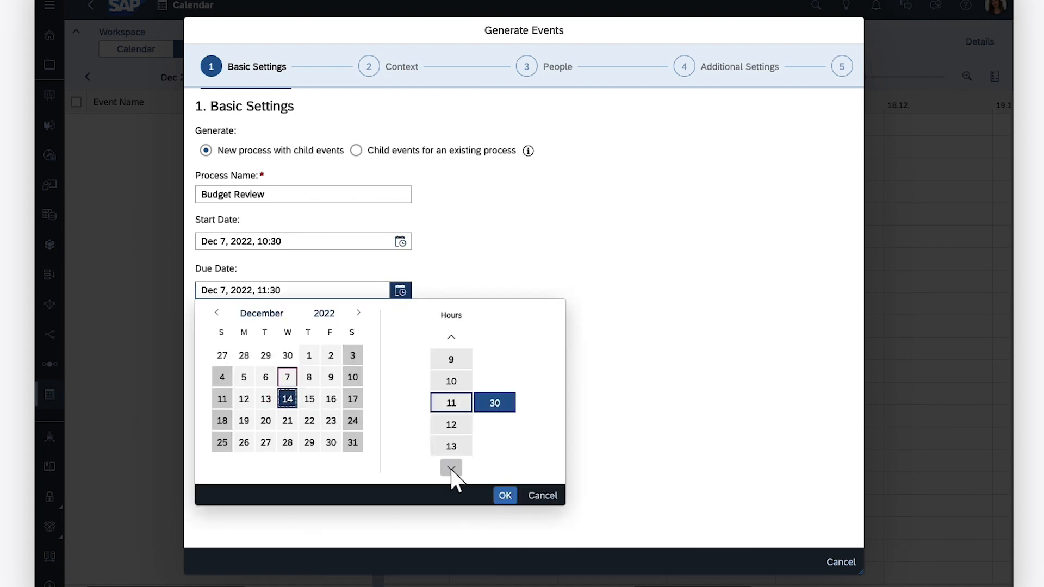
{"action": "left_click", "coordinate": [452, 468]}
{"action": "left_click", "coordinate": [452, 469]}
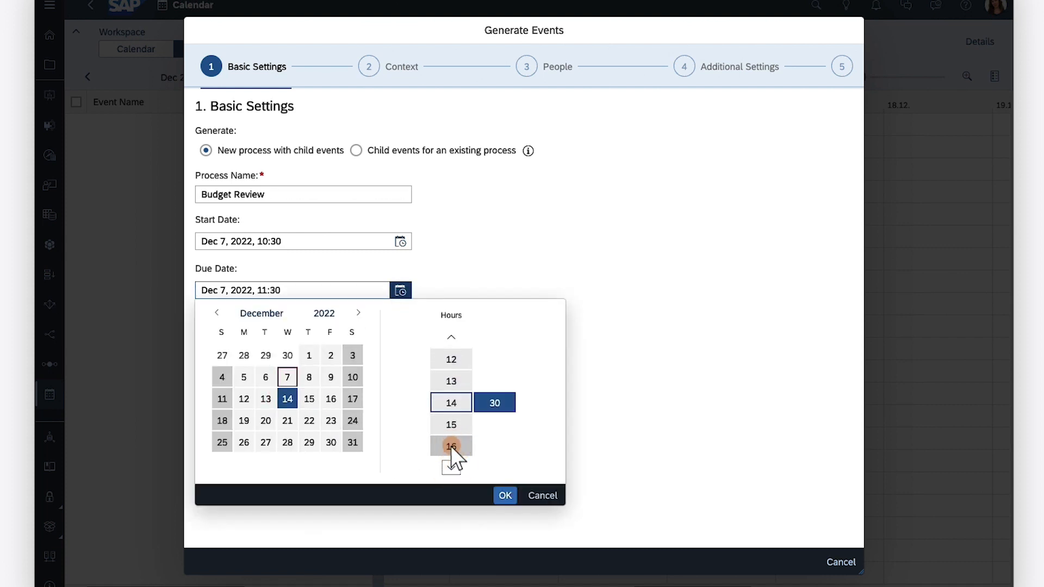
{"action": "left_click", "coordinate": [452, 446]}
{"action": "left_click", "coordinate": [505, 496]}
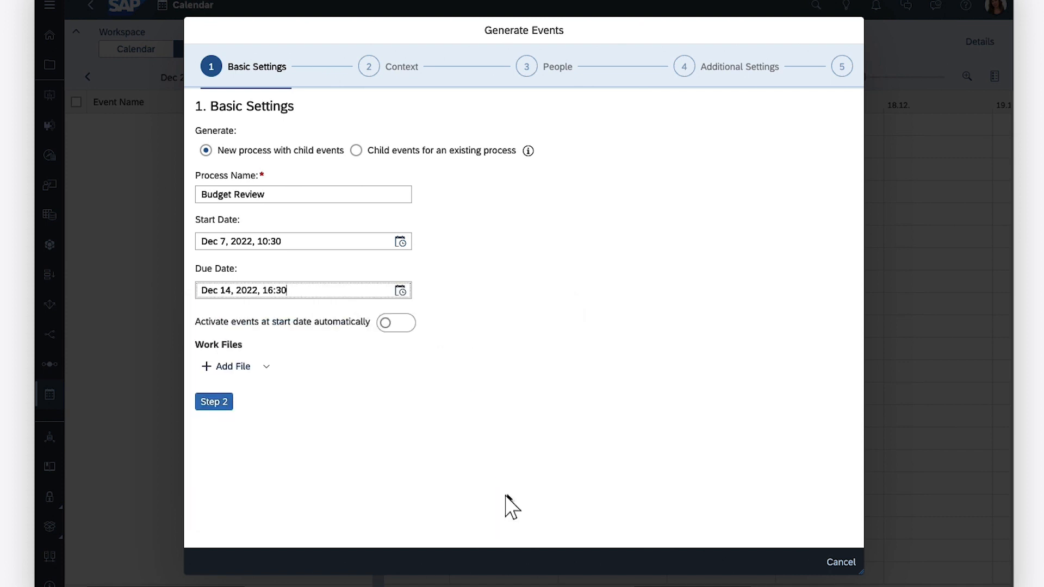
{"action": "left_click", "coordinate": [404, 325]}
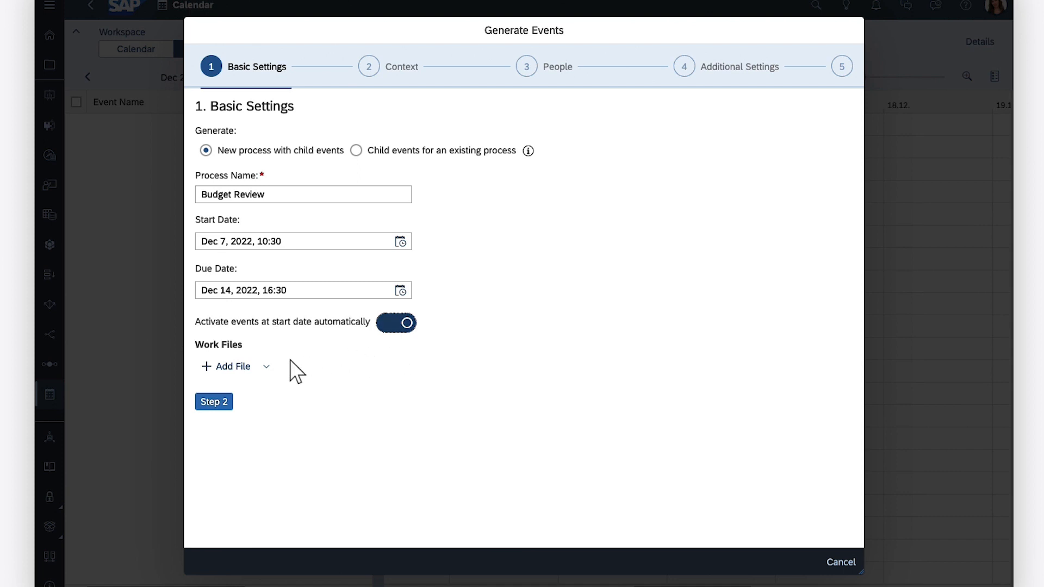
Step: Search the files for Budget and add the Budget Review story as a work file
{"action": "left_click", "coordinate": [228, 369]}
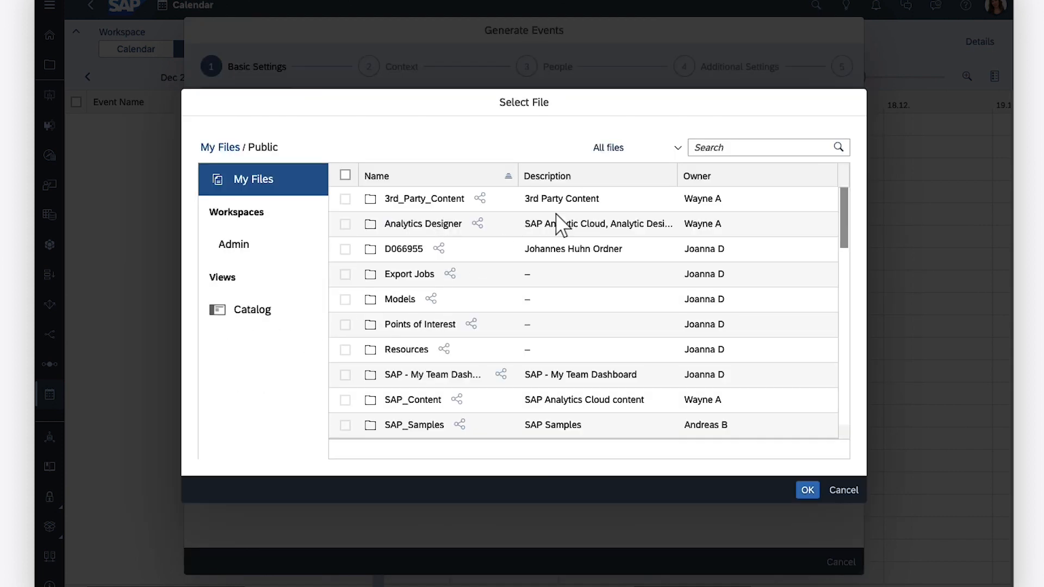
{"action": "left_click", "coordinate": [696, 148]}
{"action": "type", "text": "Budget"}
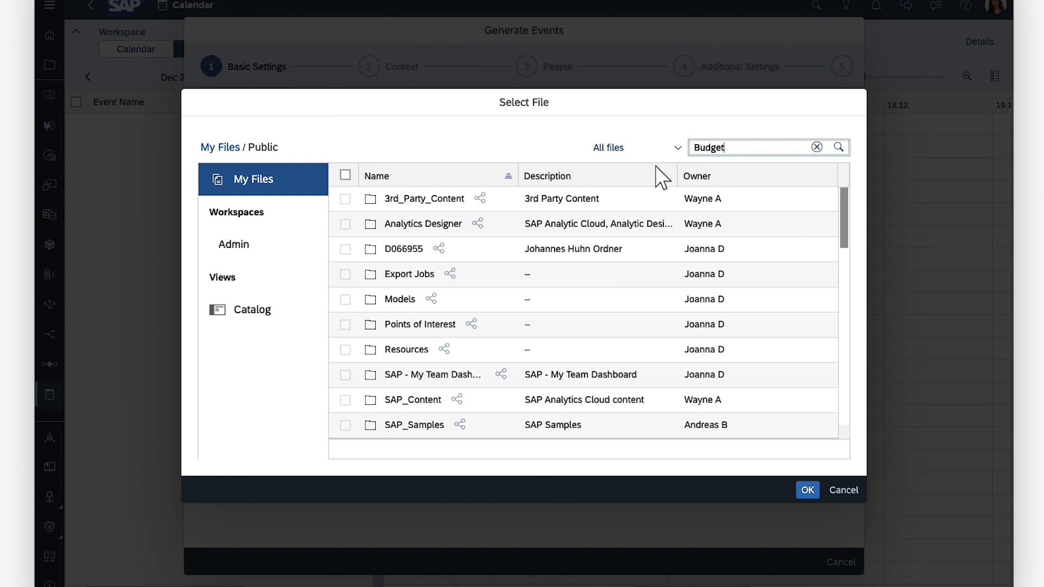
{"action": "key", "text": "Return"}
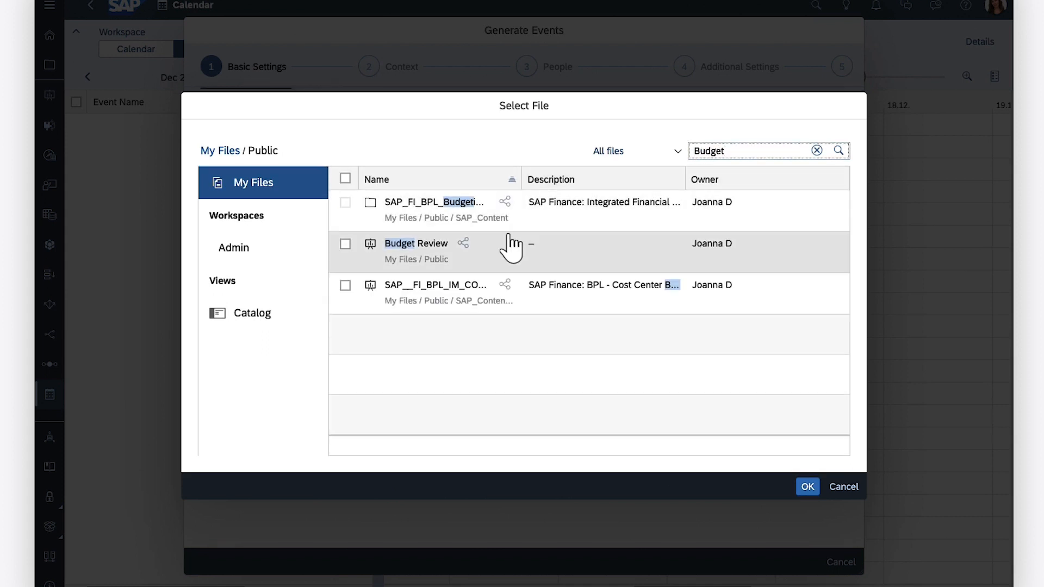
{"action": "left_click", "coordinate": [418, 250]}
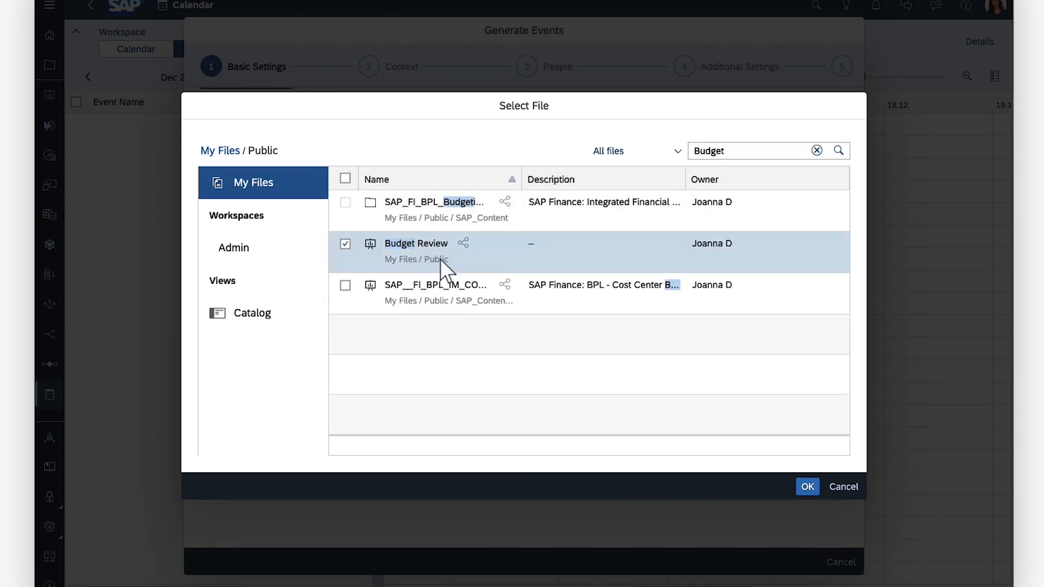
{"action": "left_click", "coordinate": [808, 487]}
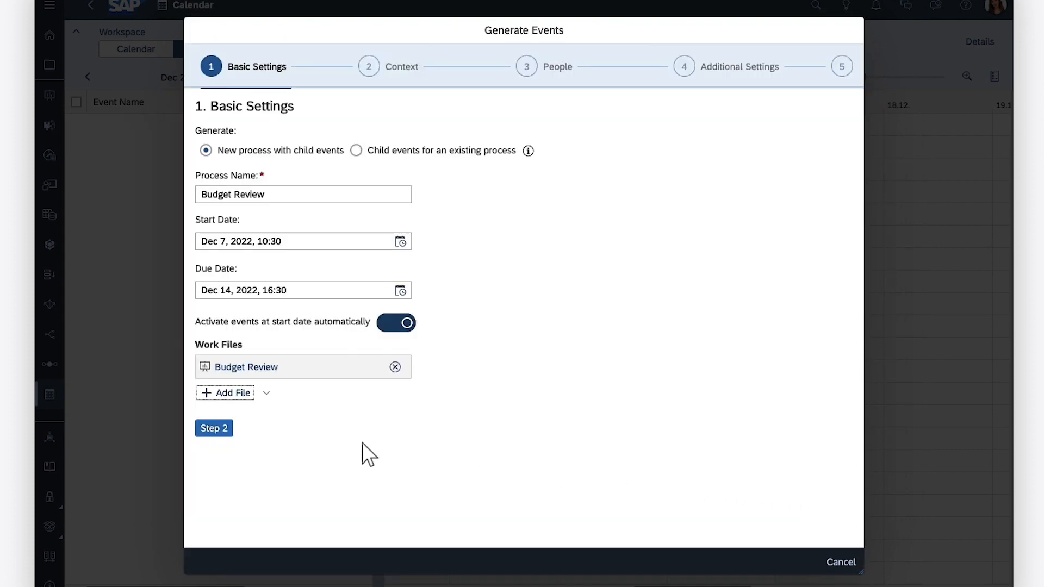
Step: Continue to the Context settings and select PLANNING_working as the model
{"action": "left_click", "coordinate": [215, 429]}
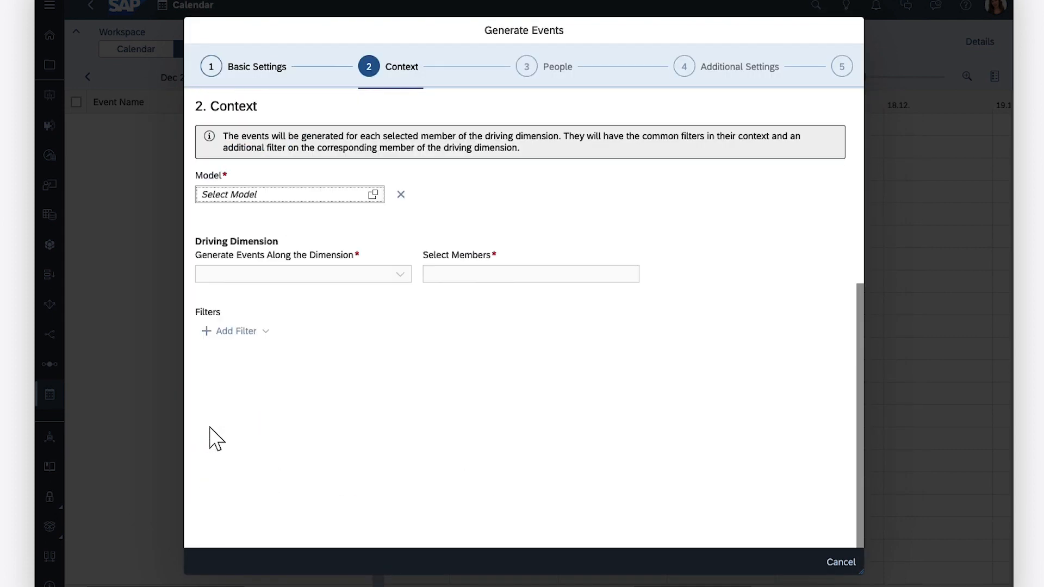
{"action": "left_click", "coordinate": [373, 197]}
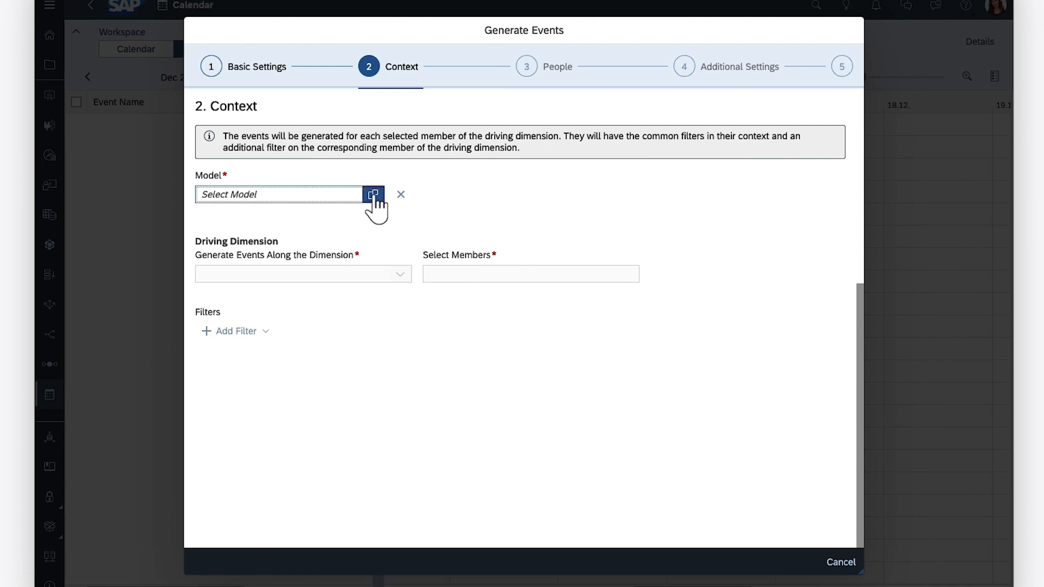
{"action": "scroll", "coordinate": [840, 430], "scroll_direction": "down", "scroll_amount": 2}
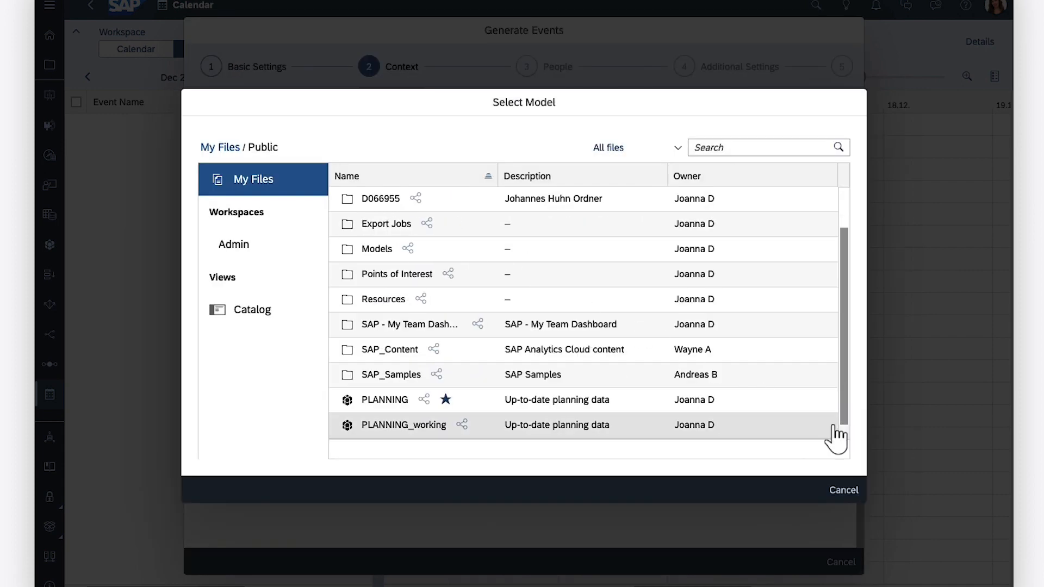
{"action": "left_click", "coordinate": [405, 427]}
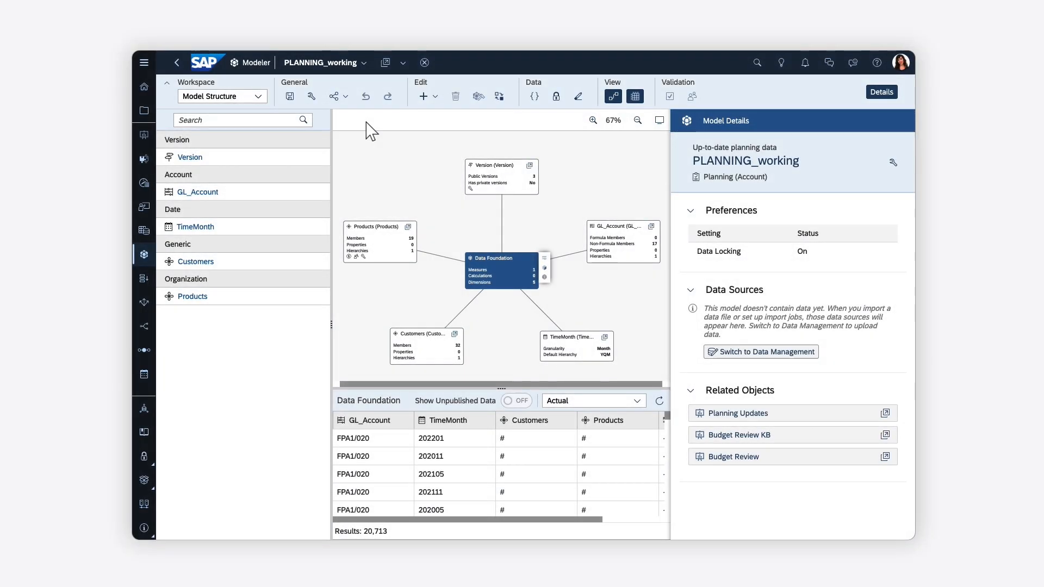
Step: In the Modeler, check the Data Locking setting in the Access and Privacy preferences of the PLANNING_working model
{"action": "left_click", "coordinate": [311, 96]}
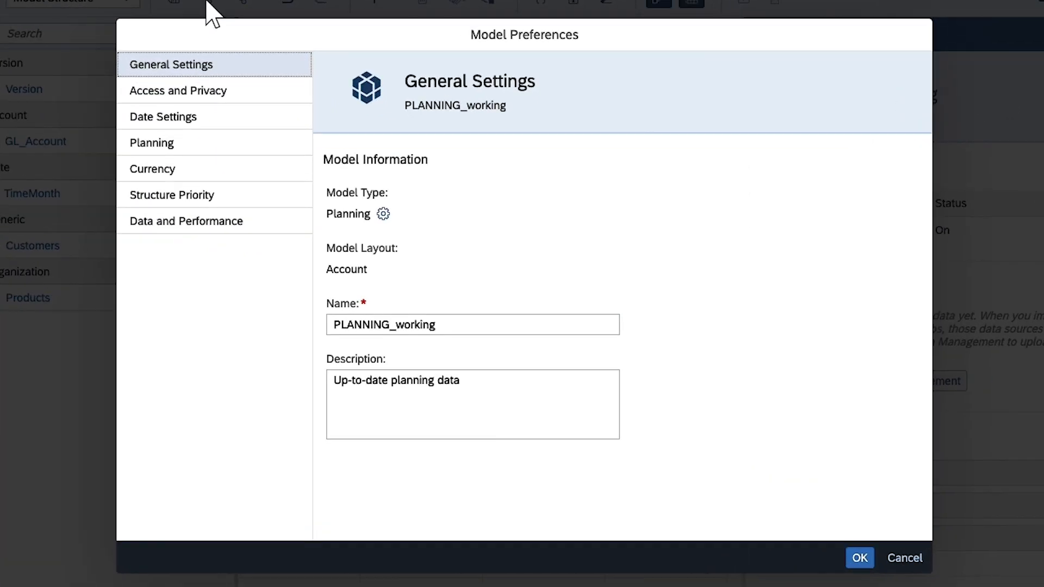
{"action": "left_click", "coordinate": [181, 93]}
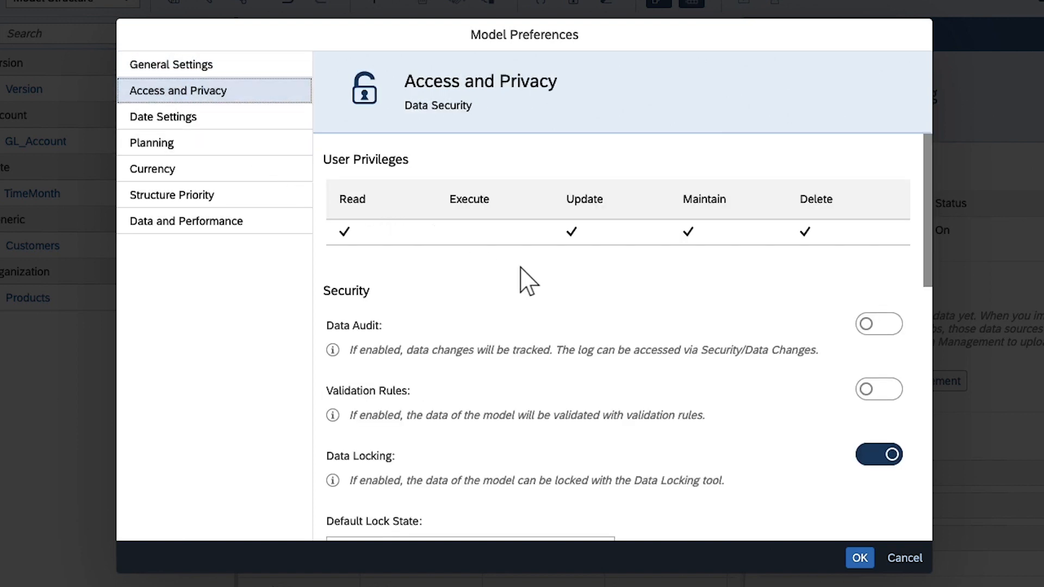
{"action": "scroll", "coordinate": [929, 462], "scroll_direction": "down", "scroll_amount": 4}
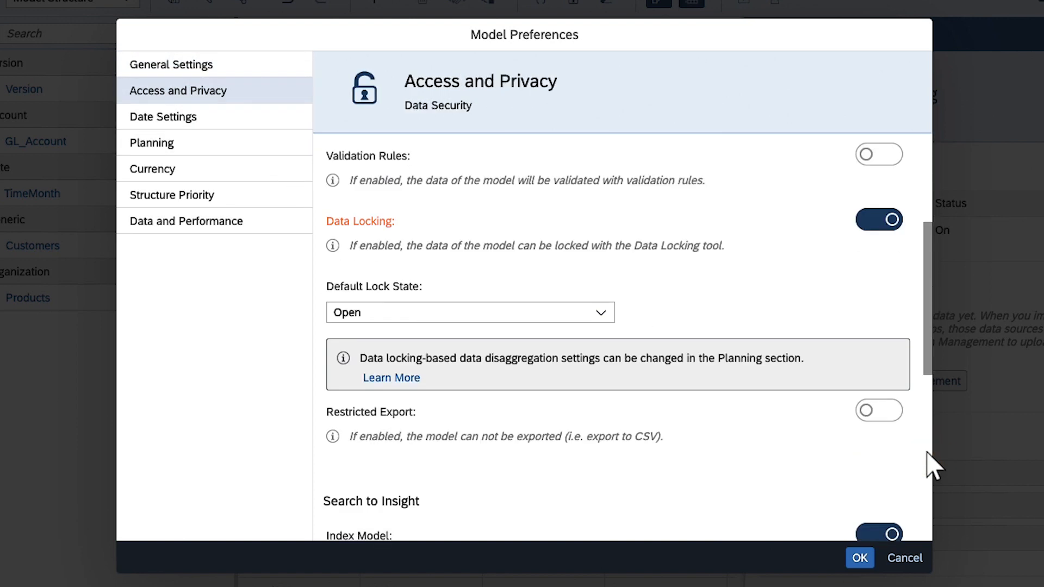
{"action": "left_click", "coordinate": [860, 559]}
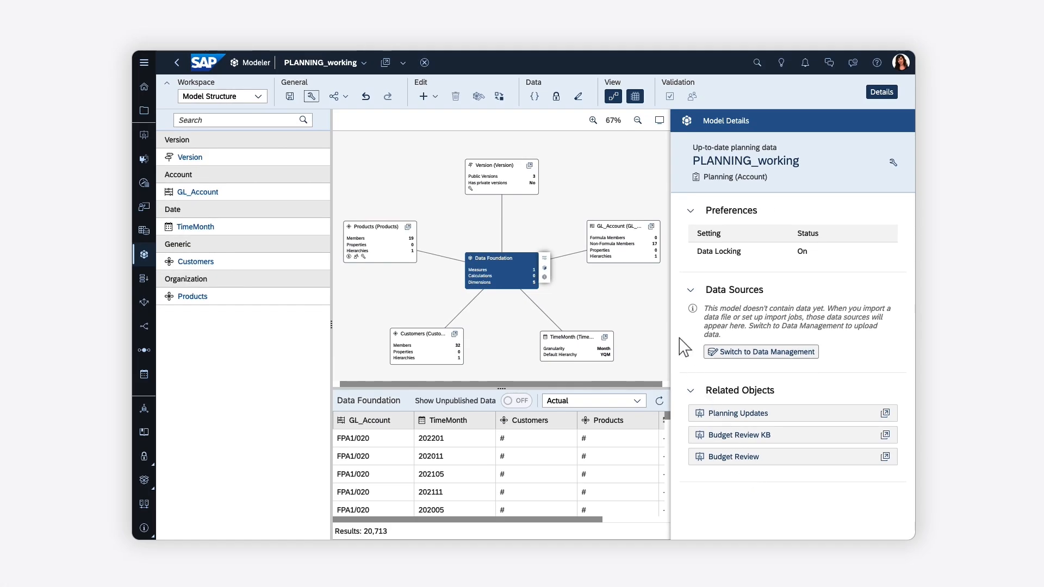
Step: Review the model's data locking grid for its driving dimensions, then open the Products dimension
{"action": "left_click", "coordinate": [556, 96]}
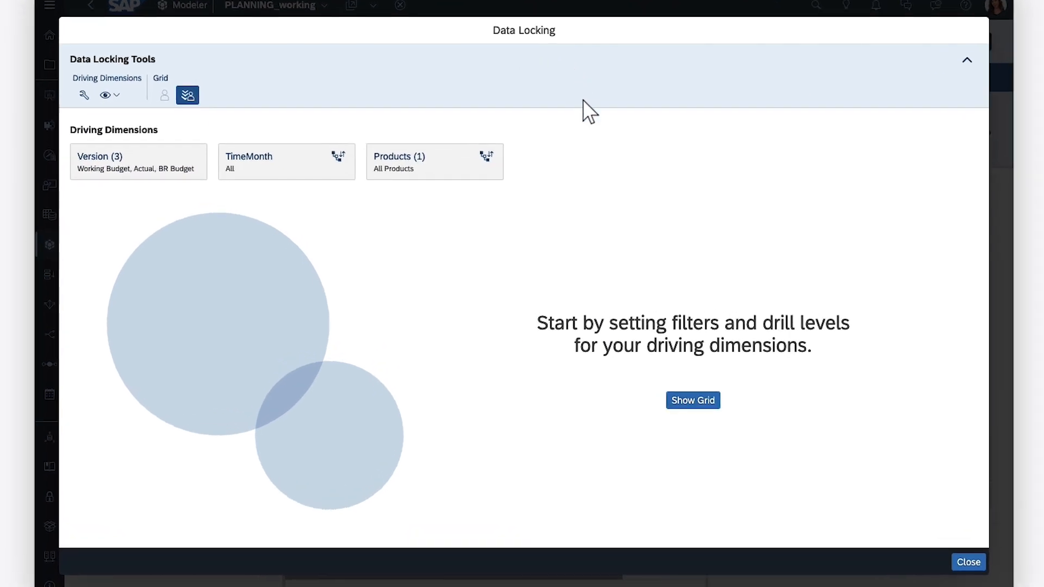
{"action": "left_click", "coordinate": [693, 402]}
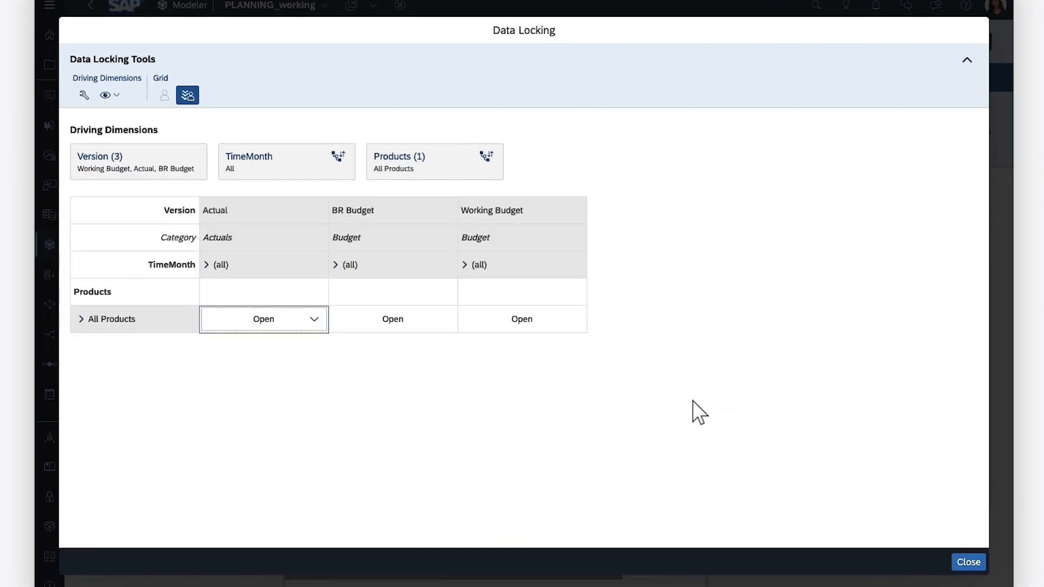
{"action": "left_click", "coordinate": [970, 564]}
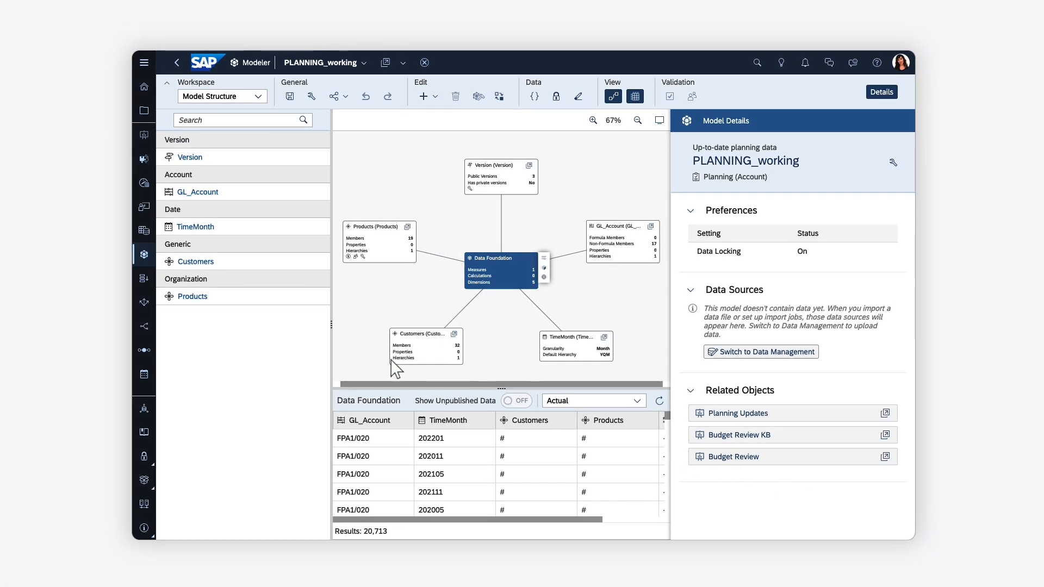
{"action": "left_click", "coordinate": [193, 296]}
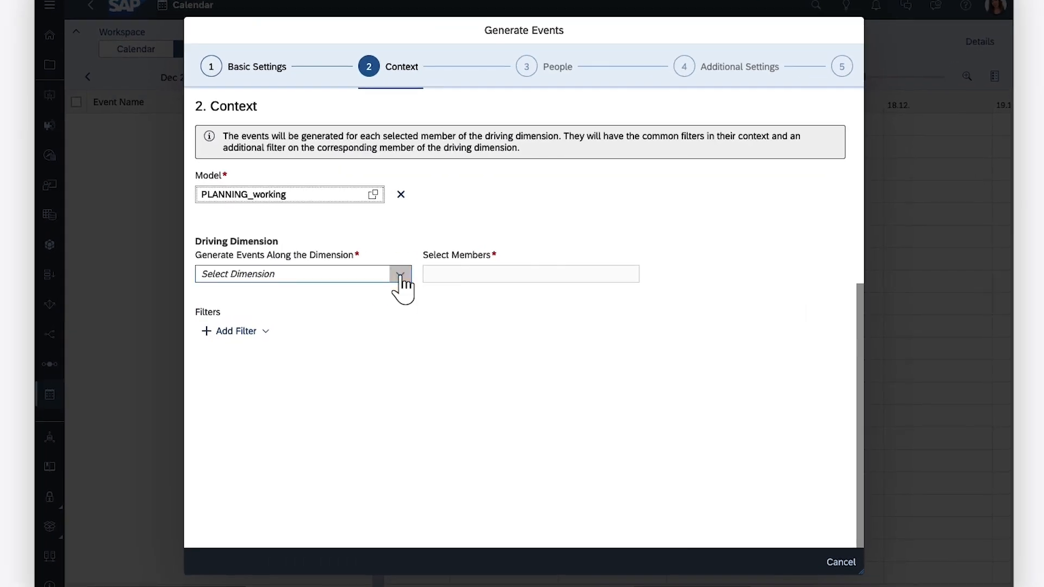
Step: Back in the event wizard, set Products as the driving dimension with members Cruise, Mountain, Racing and Youth
{"action": "left_click", "coordinate": [424, 278]}
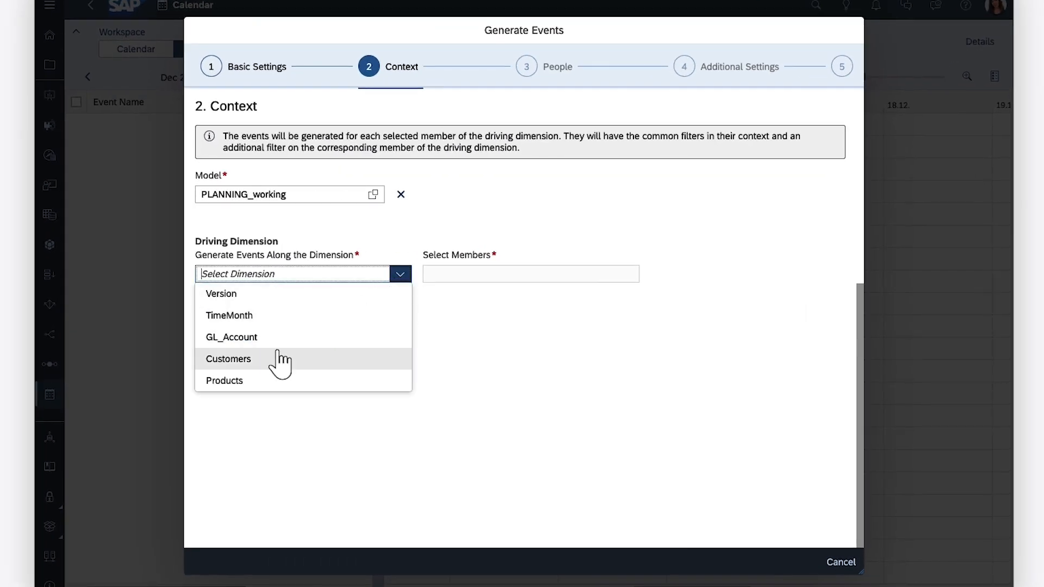
{"action": "left_click", "coordinate": [224, 381]}
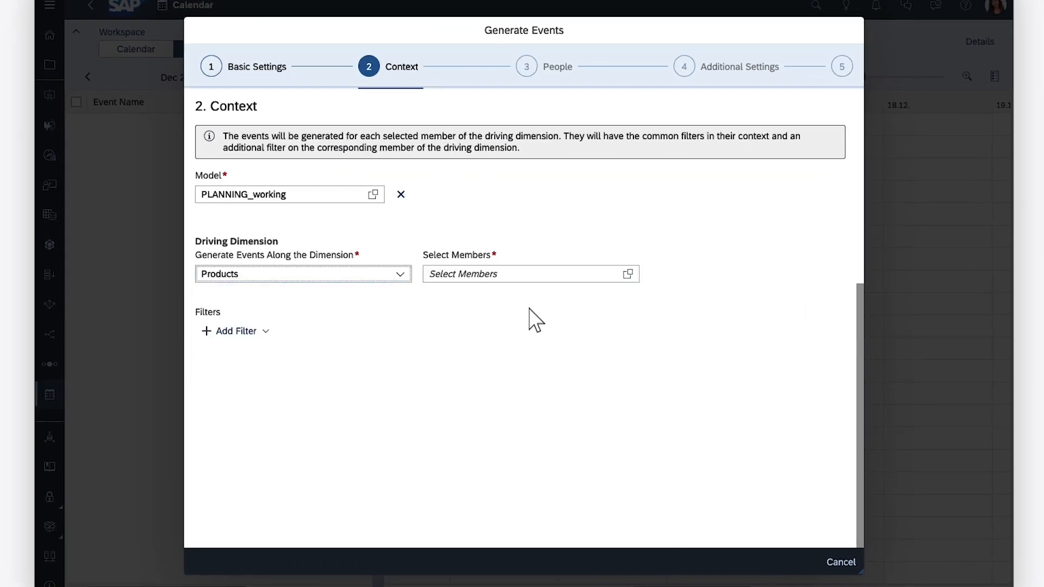
{"action": "left_click", "coordinate": [628, 274]}
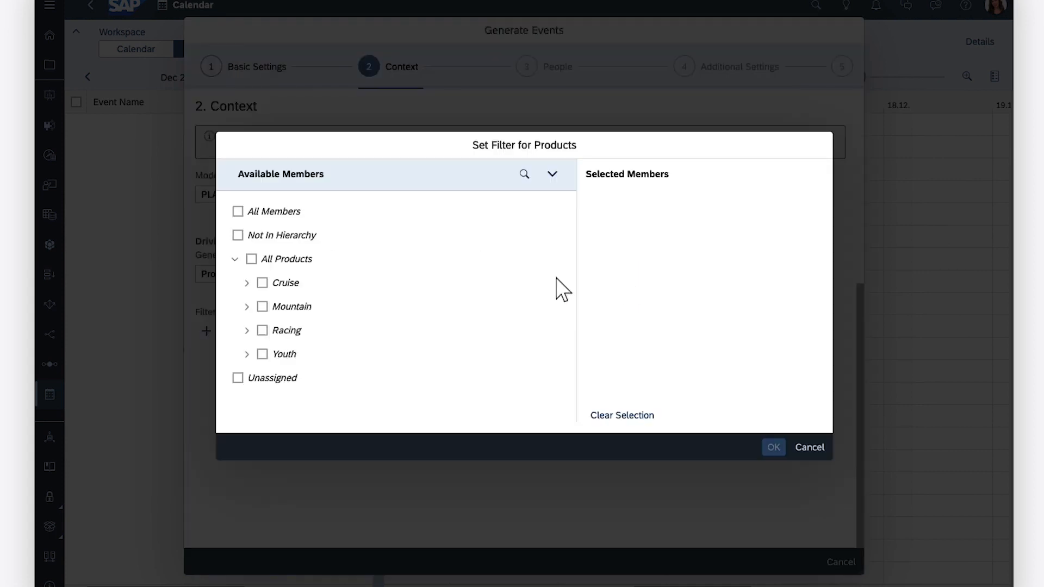
{"action": "left_click", "coordinate": [262, 283]}
{"action": "left_click", "coordinate": [262, 307]}
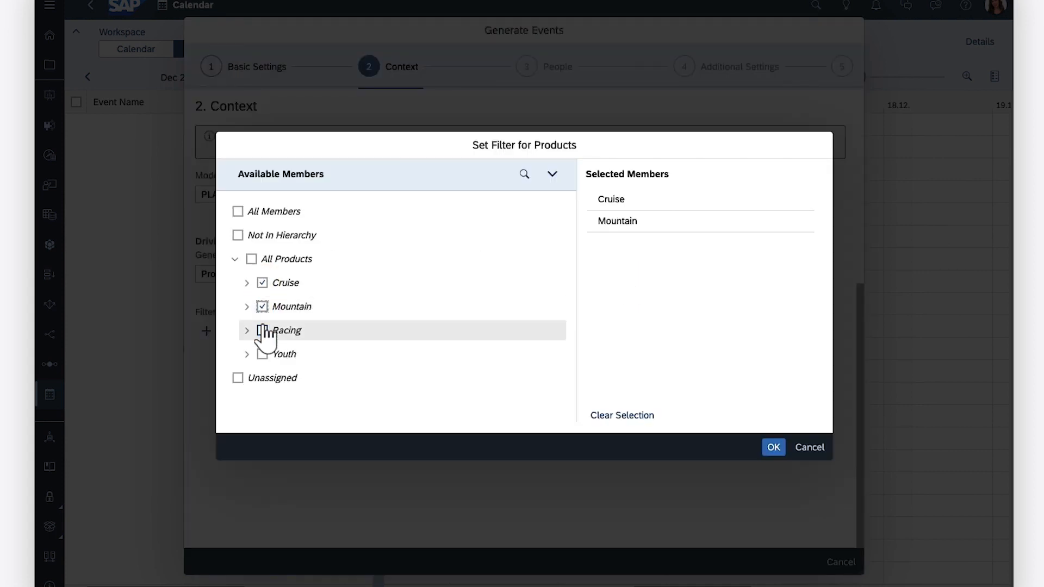
{"action": "left_click", "coordinate": [262, 330]}
{"action": "left_click", "coordinate": [262, 354]}
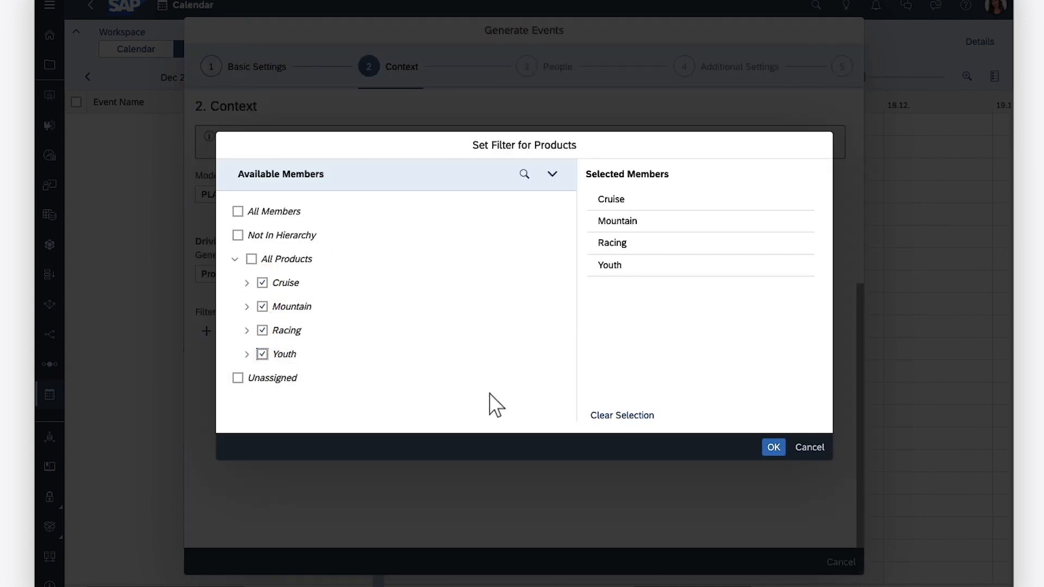
{"action": "left_click", "coordinate": [773, 448]}
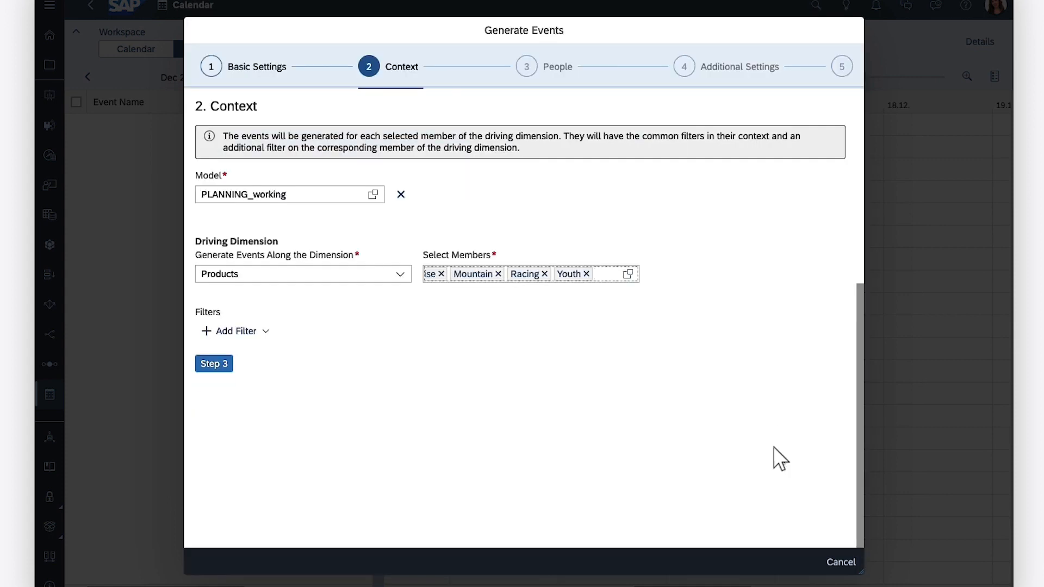
{"action": "left_click", "coordinate": [266, 333]}
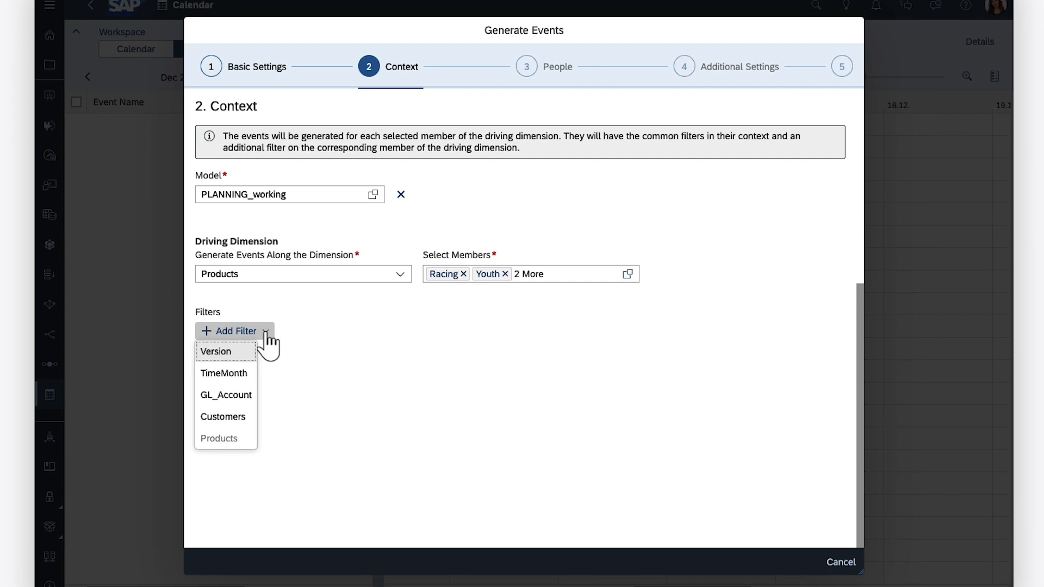
{"action": "left_click", "coordinate": [310, 342]}
Step: Continue to the People settings and add assignees by the Person Responsible property
{"action": "left_click", "coordinate": [213, 364]}
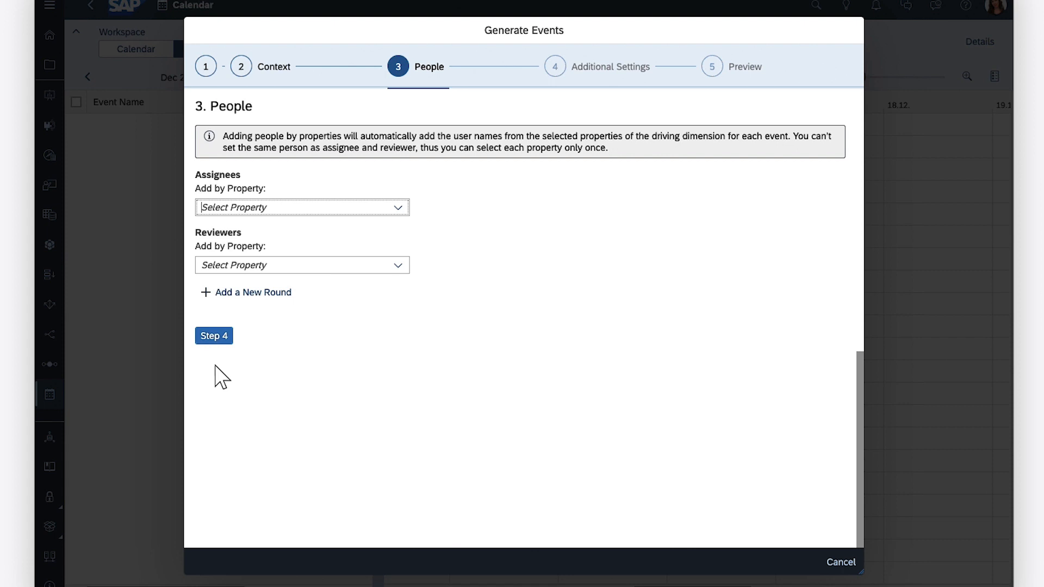
{"action": "left_click", "coordinate": [399, 210]}
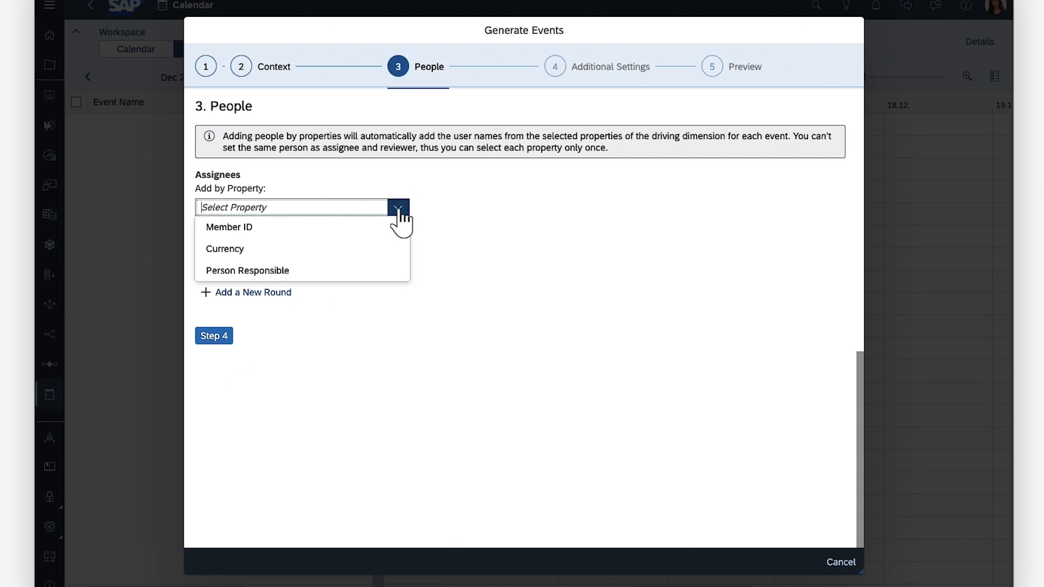
{"action": "left_click", "coordinate": [245, 270]}
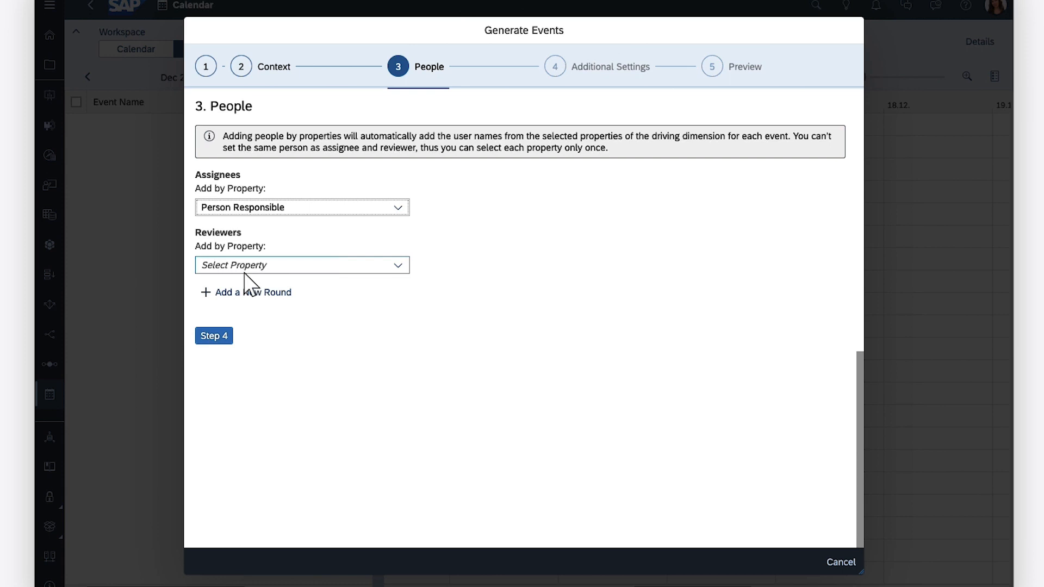
Step: Leave the reviewers unset, keep Member Description in the naming rule, and describe the events as "Budget review for Q1 2023 by product"
{"action": "left_click", "coordinate": [216, 337]}
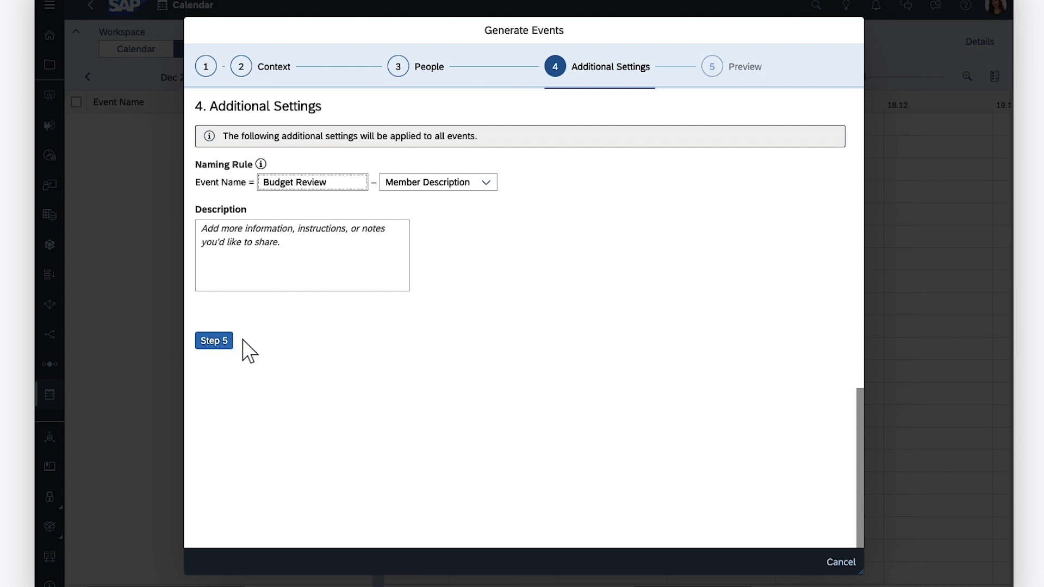
{"action": "left_click", "coordinate": [486, 183]}
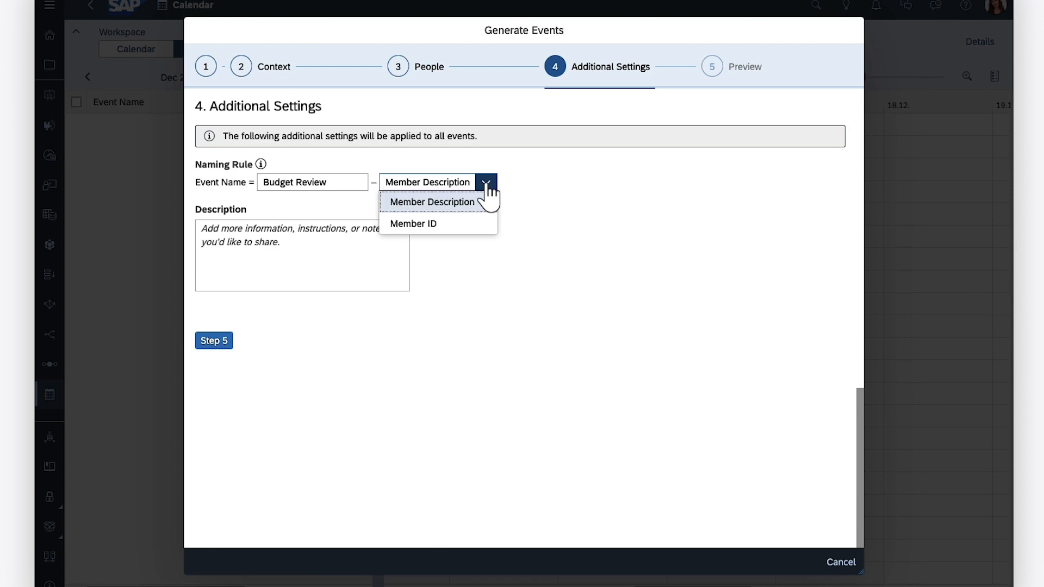
{"action": "left_click", "coordinate": [524, 188]}
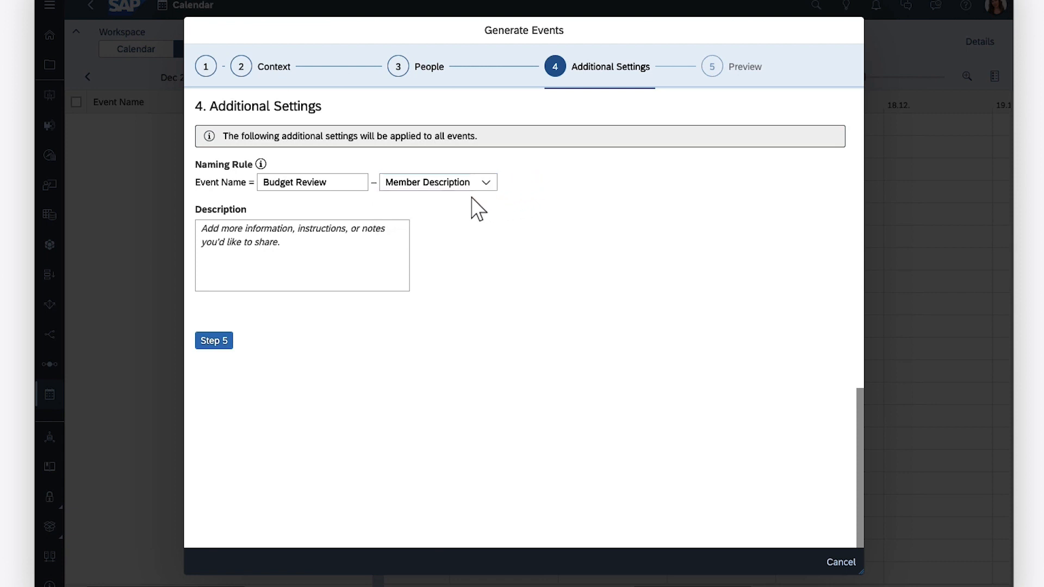
{"action": "left_click", "coordinate": [205, 231]}
{"action": "type", "text": "Budget review for Q1 2023 by product"}
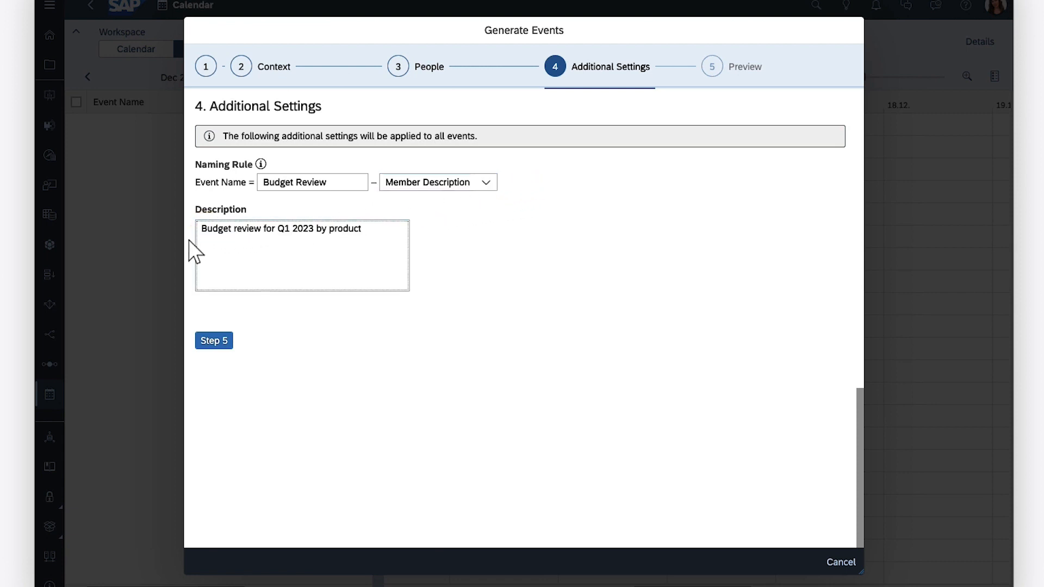
Step: Preview and generate the events, and expand the Budget Review process in the calendar list to show its child events
{"action": "left_click", "coordinate": [212, 341]}
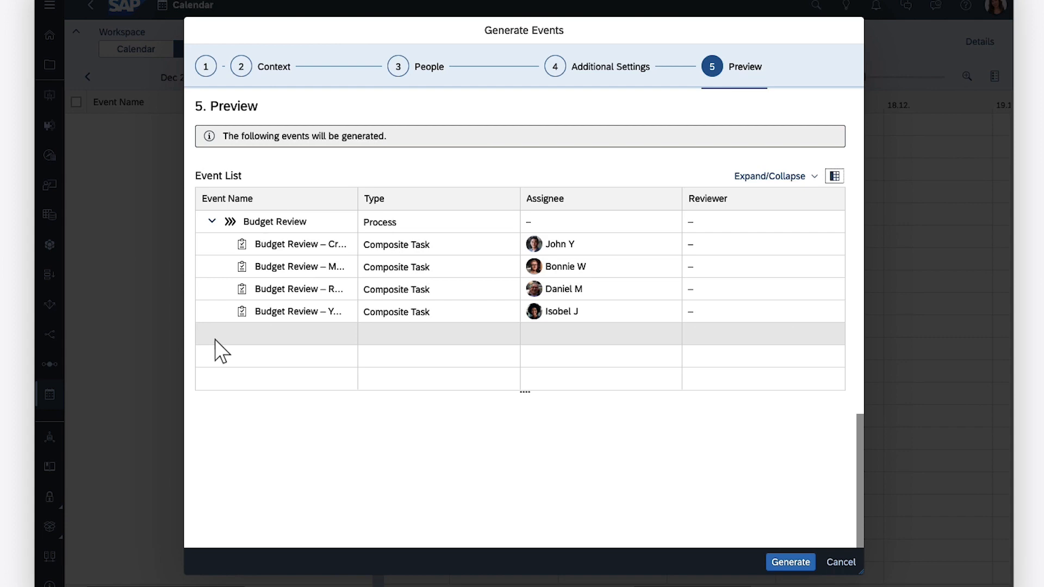
{"action": "left_click", "coordinate": [790, 564]}
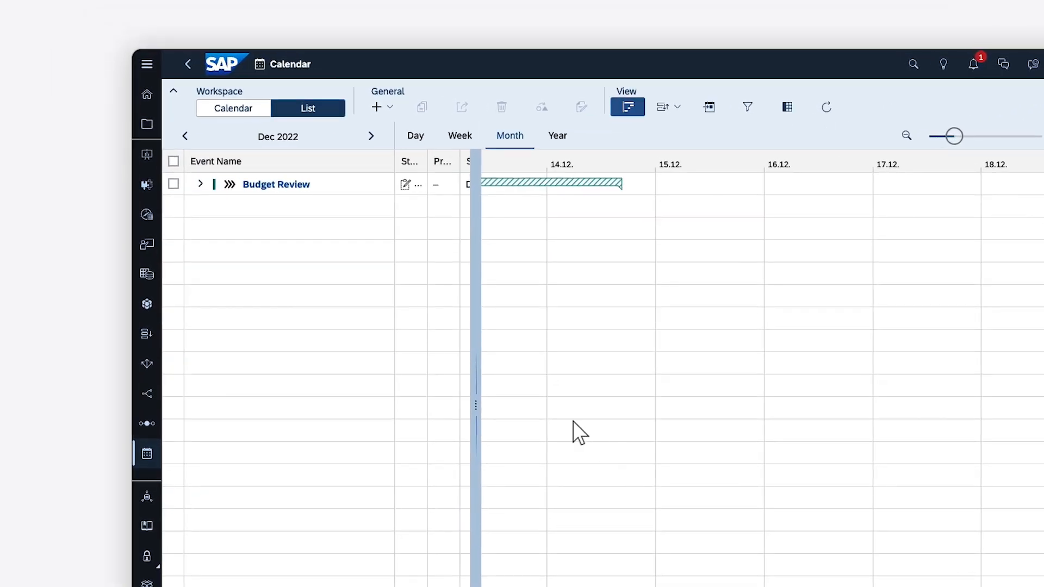
{"action": "left_click", "coordinate": [200, 184]}
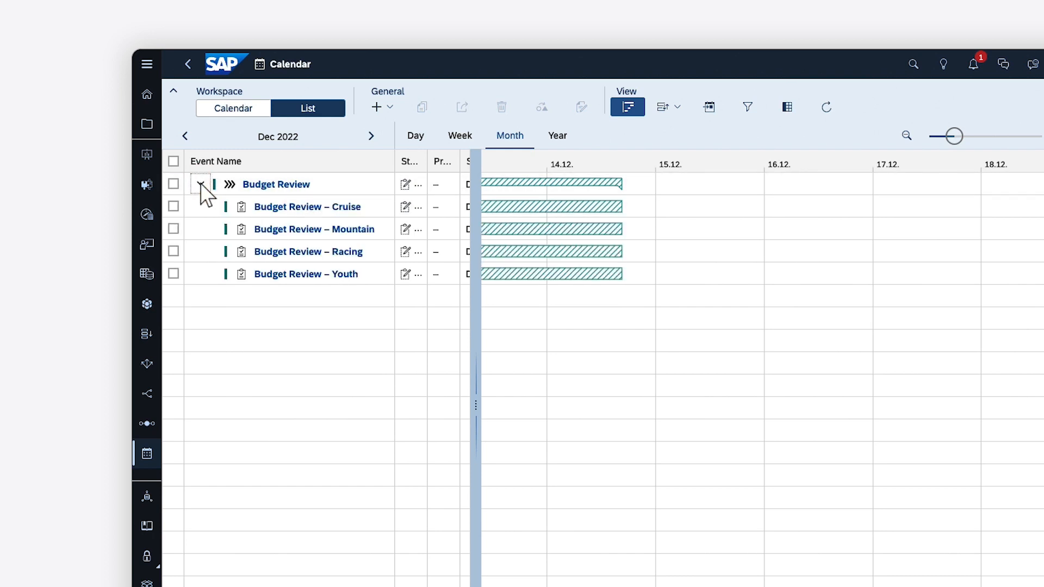
Step: Hide the Gantt chart from the event list and open the details of the Budget Review – Cruise task
{"action": "left_click", "coordinate": [628, 108]}
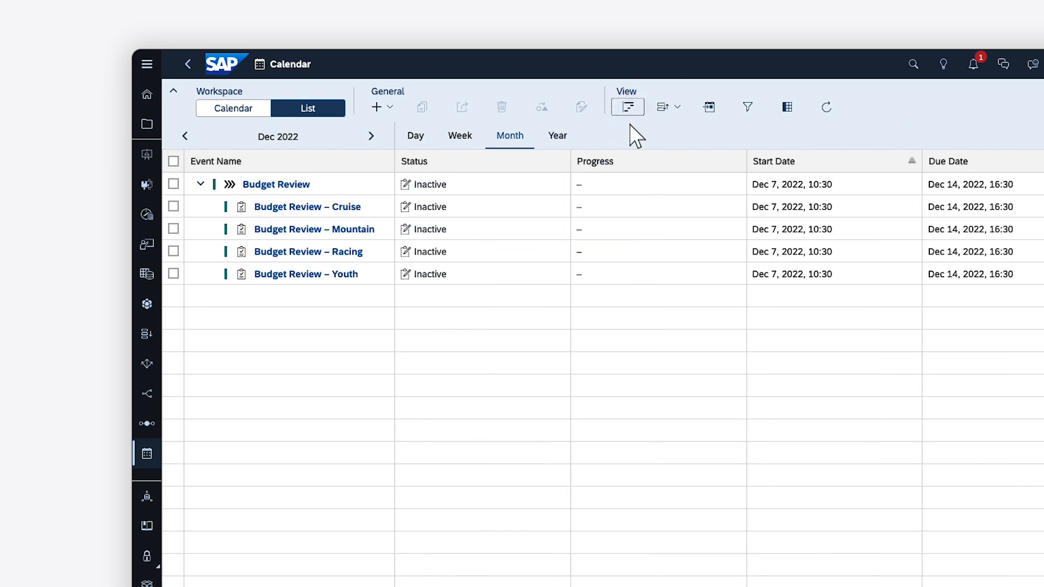
{"action": "left_click", "coordinate": [381, 208]}
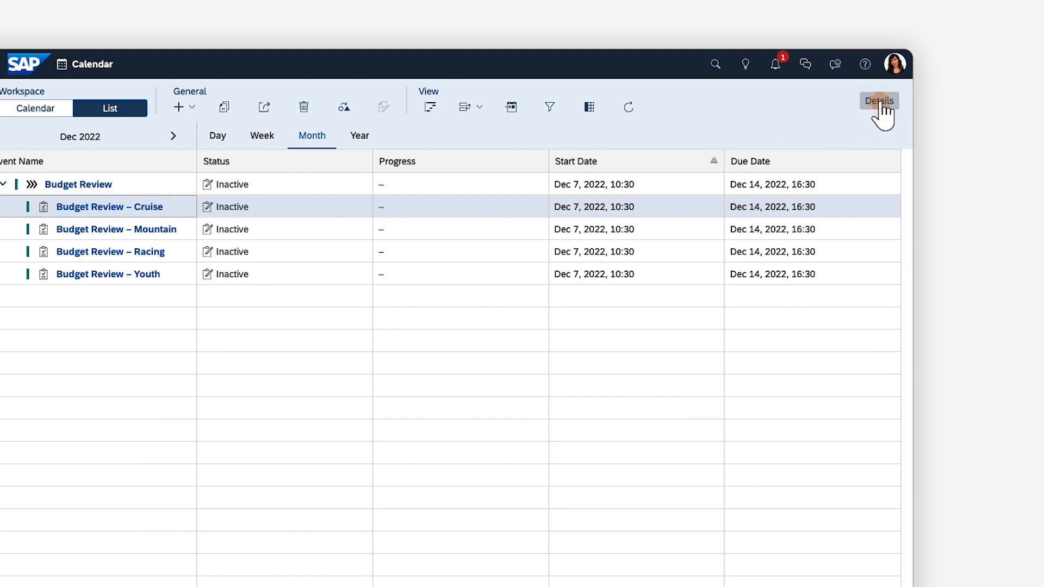
{"action": "left_click", "coordinate": [880, 102]}
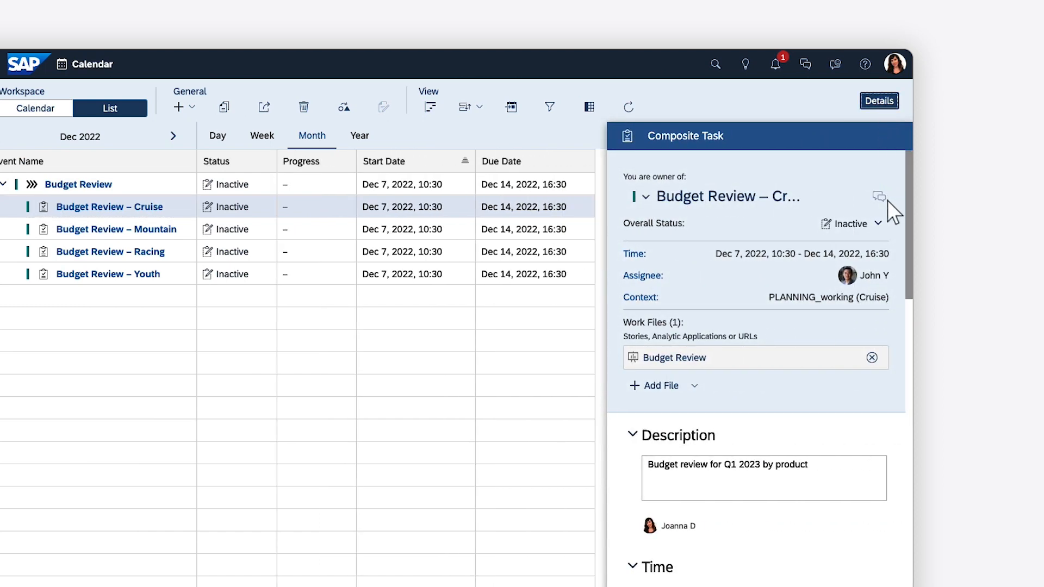
Step: Add the task's owner as reviewer of the Budget Review – Cruise composite task and save the update
{"action": "left_click", "coordinate": [910, 432]}
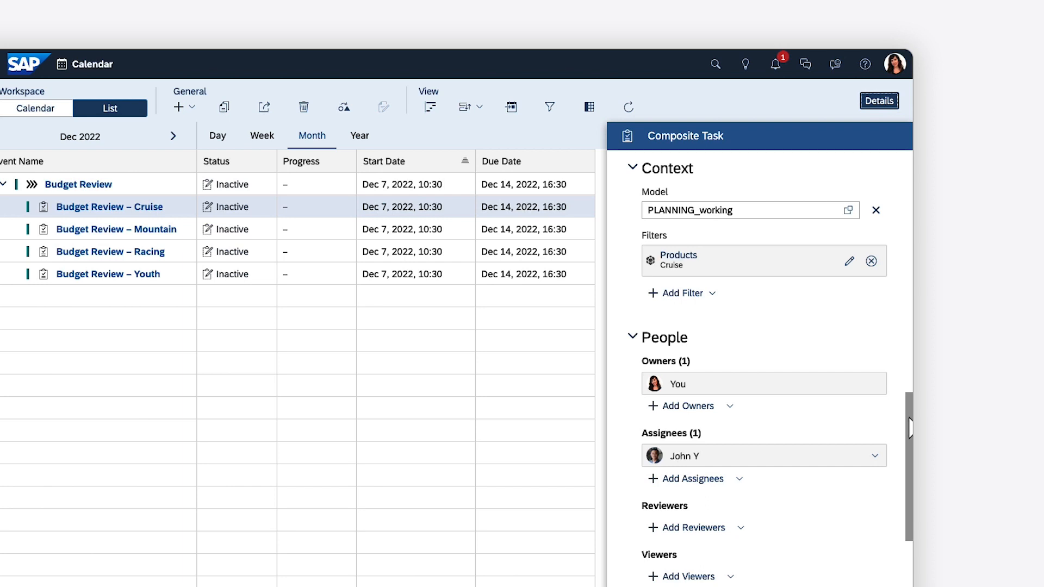
{"action": "scroll", "coordinate": [907, 296], "scroll_direction": "down", "scroll_amount": 3}
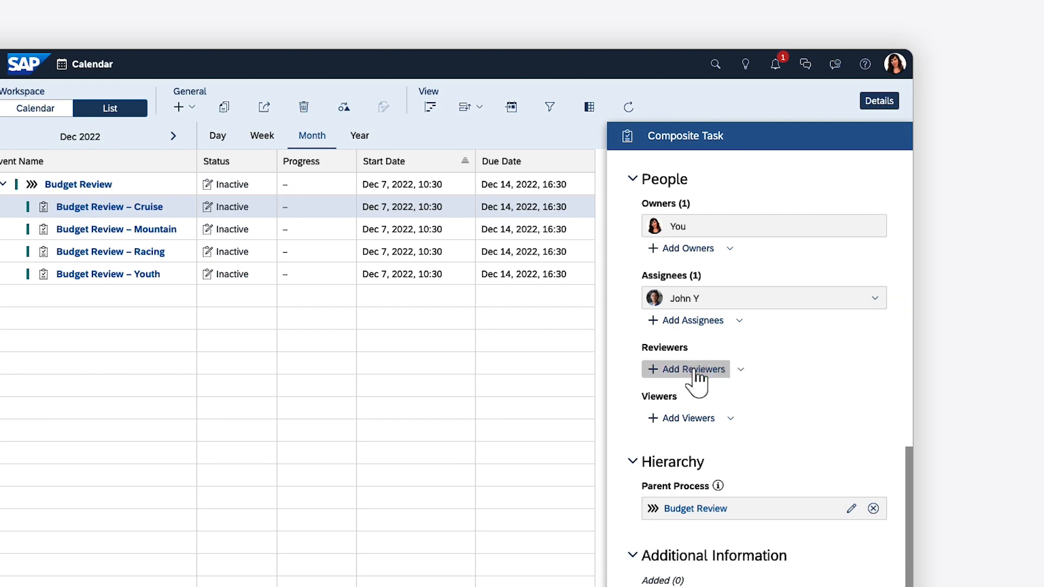
{"action": "left_click", "coordinate": [691, 370]}
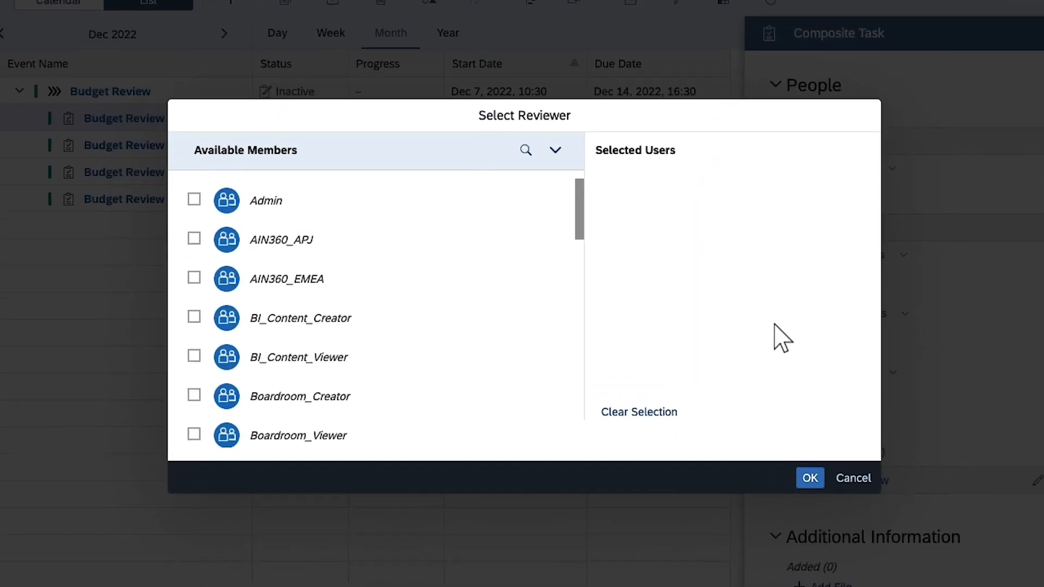
{"action": "scroll", "coordinate": [585, 364], "scroll_direction": "down", "scroll_amount": 10}
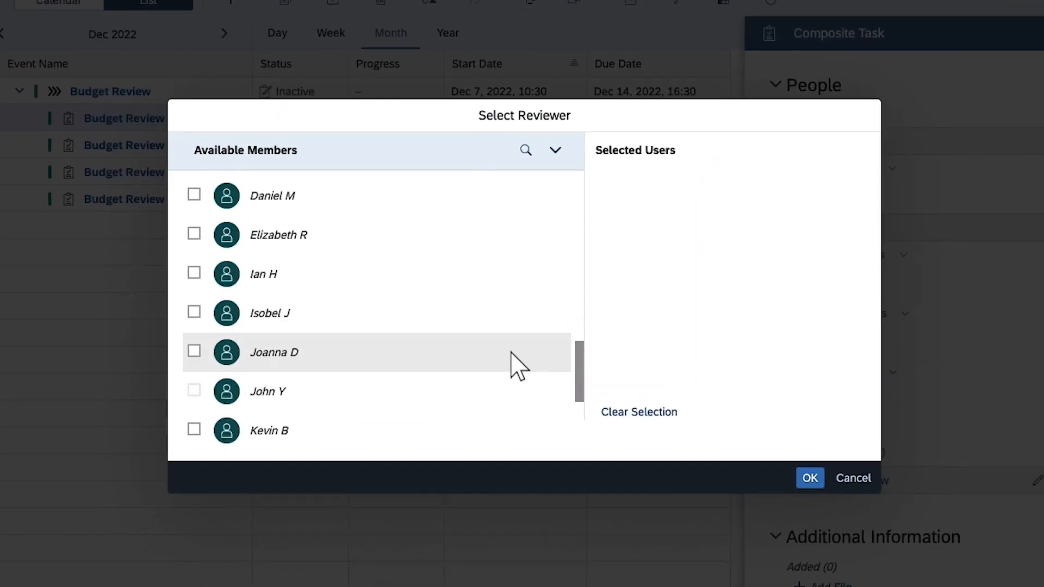
{"action": "left_click", "coordinate": [194, 351]}
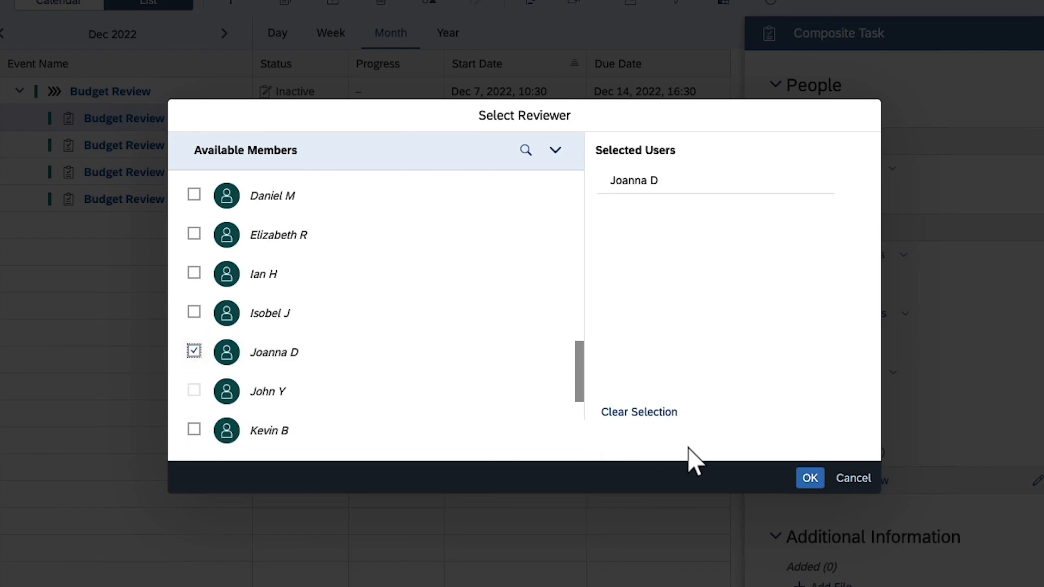
{"action": "left_click", "coordinate": [811, 478]}
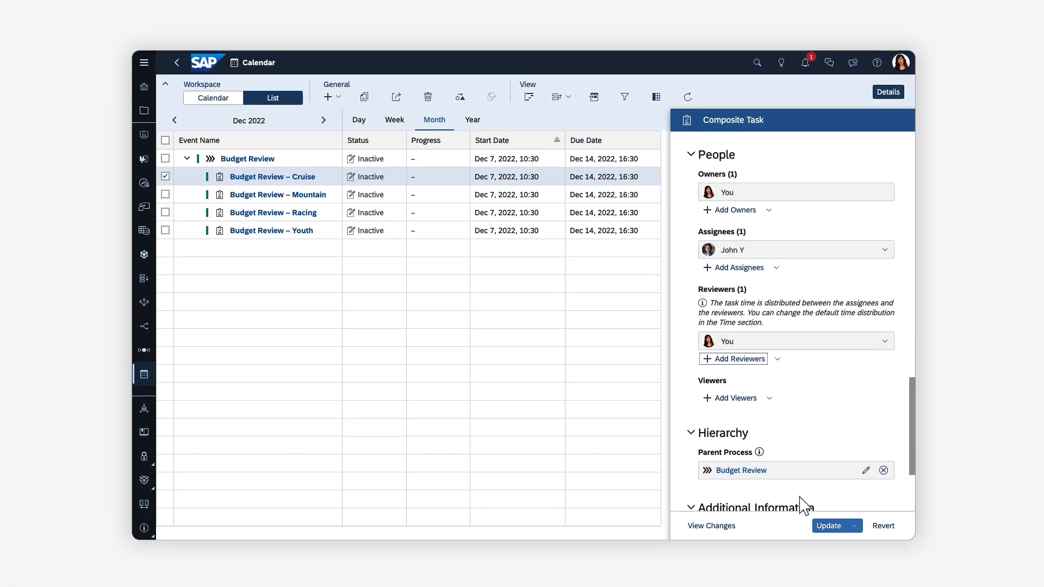
{"action": "left_click", "coordinate": [830, 525]}
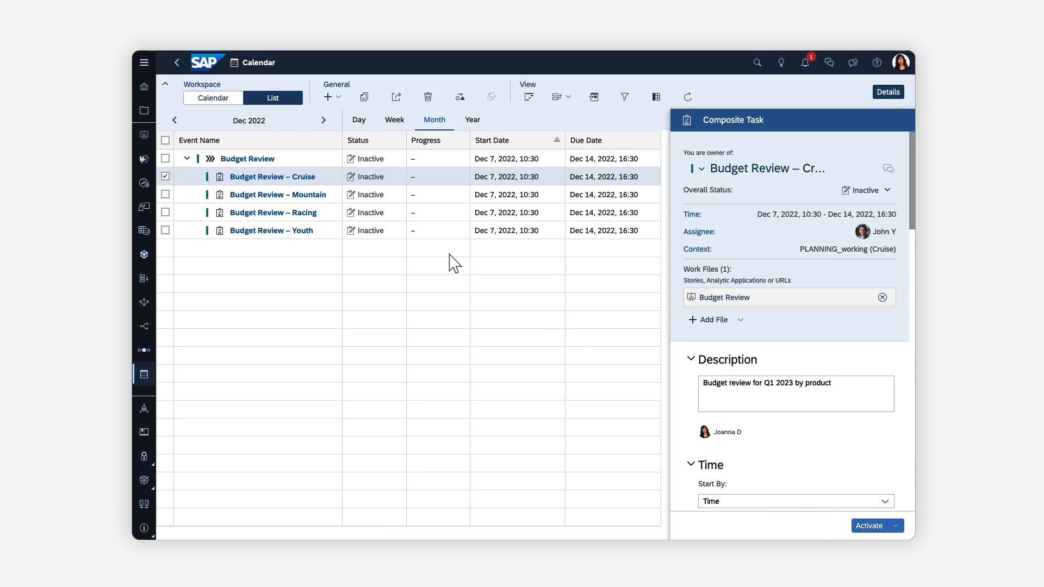
Step: Set the due date of the parent Budget Review process to Dec 16, 2022, keeping the time at 16:30
{"action": "left_click", "coordinate": [316, 158]}
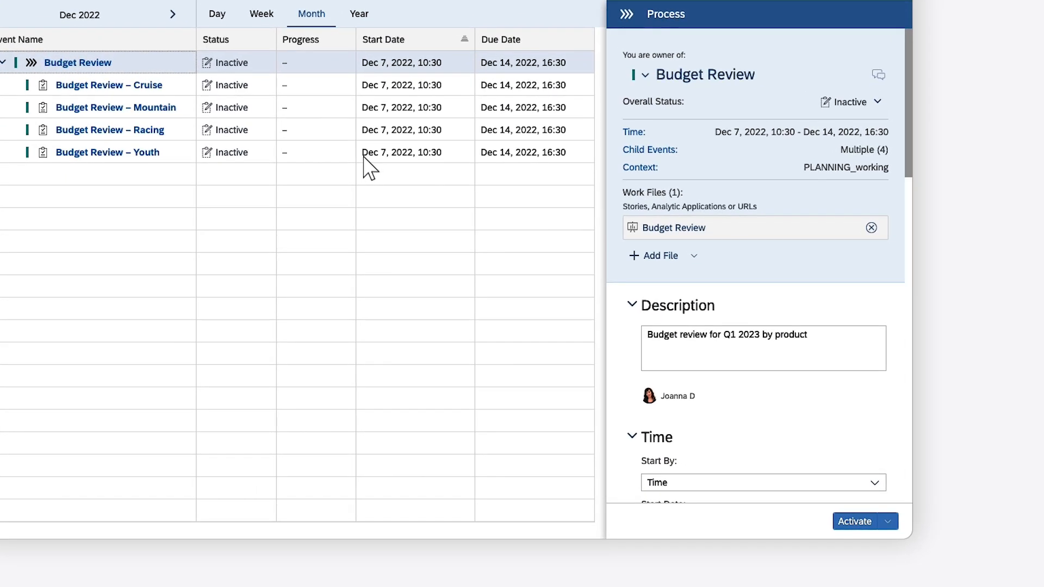
{"action": "scroll", "coordinate": [906, 420], "scroll_direction": "down", "scroll_amount": 5}
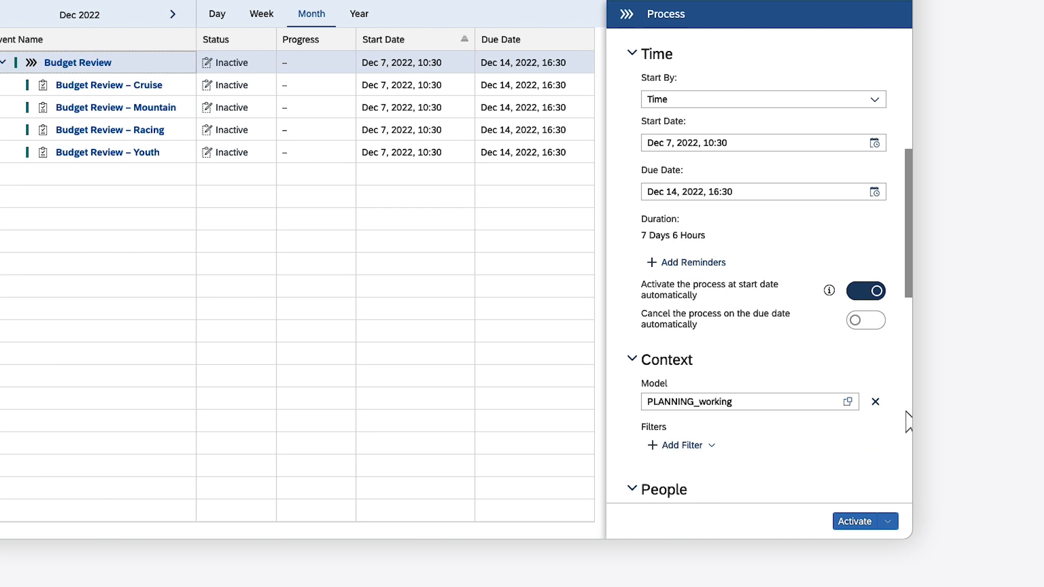
{"action": "left_click", "coordinate": [875, 192]}
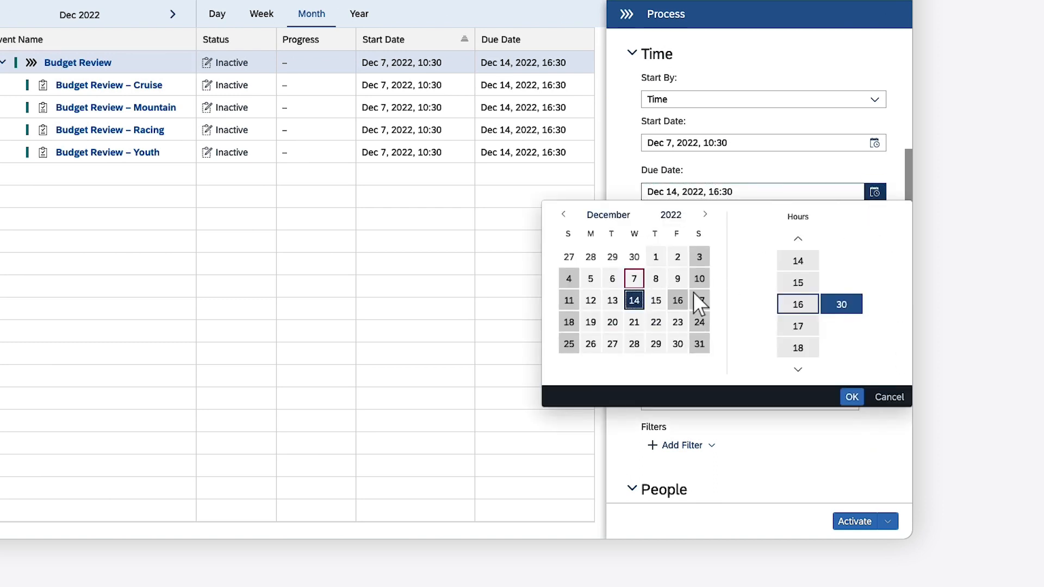
{"action": "left_click", "coordinate": [678, 300]}
{"action": "left_click", "coordinate": [852, 397]}
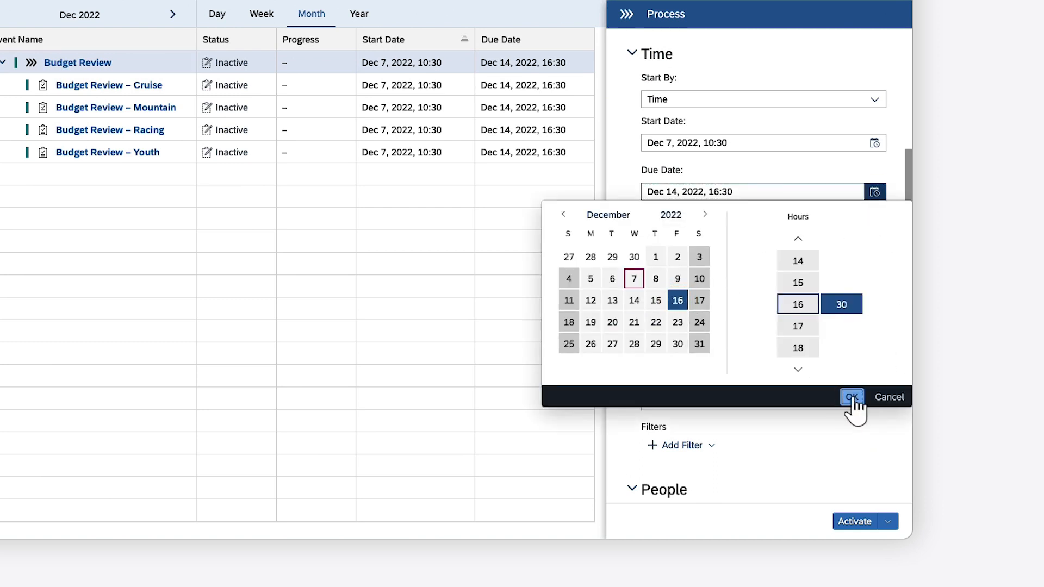
Step: Update the Budget Review process with the option to change the process duration only
{"action": "left_click", "coordinate": [806, 521]}
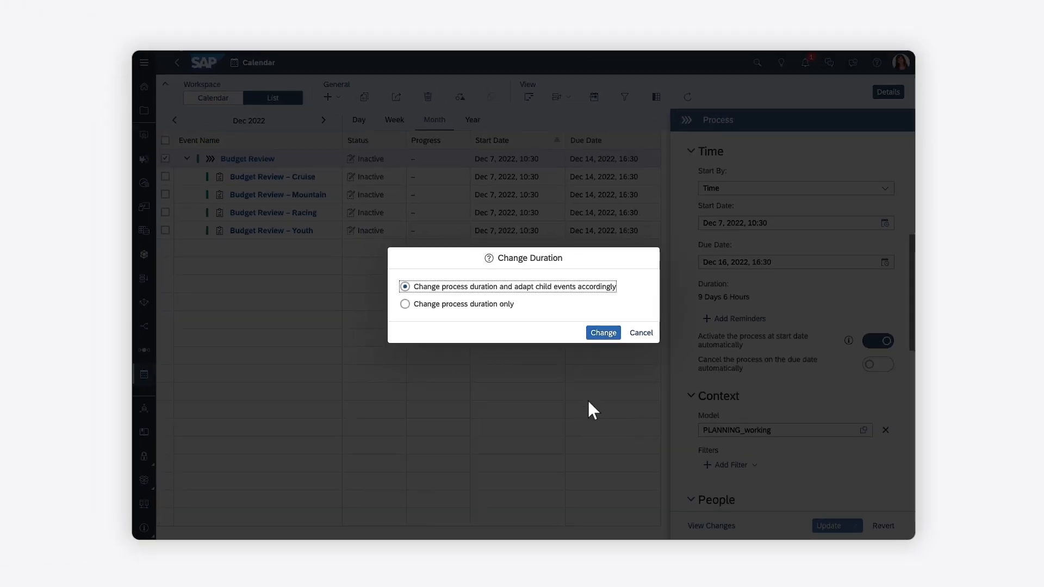
{"action": "left_click", "coordinate": [405, 304]}
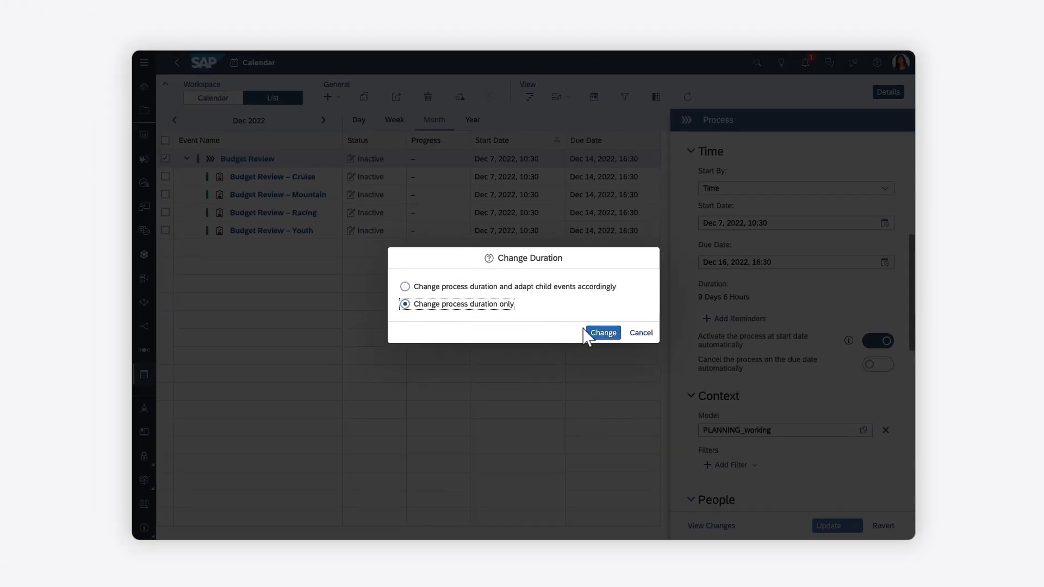
{"action": "left_click", "coordinate": [604, 333]}
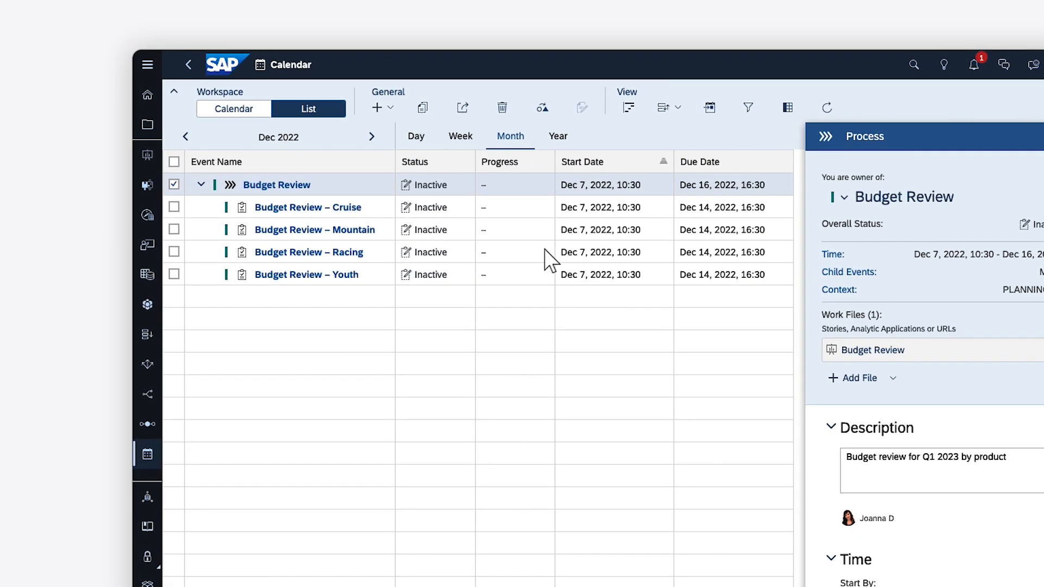
Step: Start a review task named Manager Approval under Budget Review that depends on the Cruise, Mountain, Racing and Youth tasks
{"action": "left_click", "coordinate": [378, 107]}
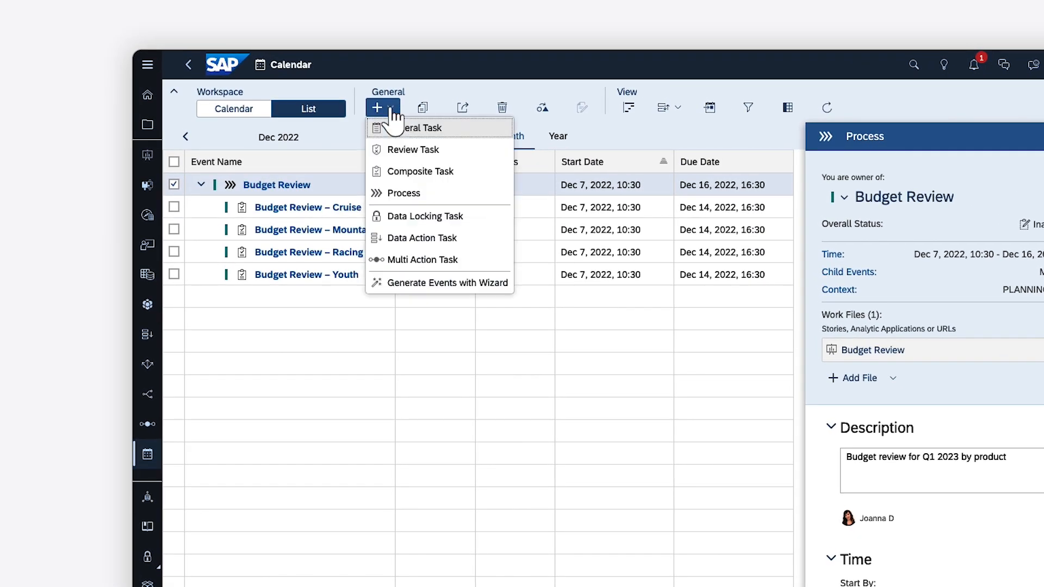
{"action": "left_click", "coordinate": [409, 151]}
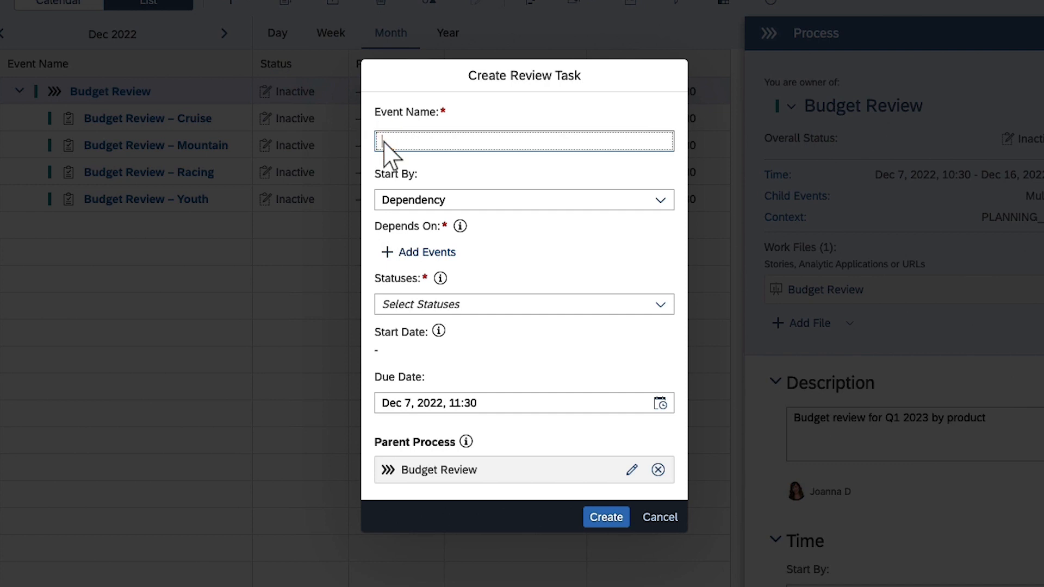
{"action": "type", "text": "Manager Approval"}
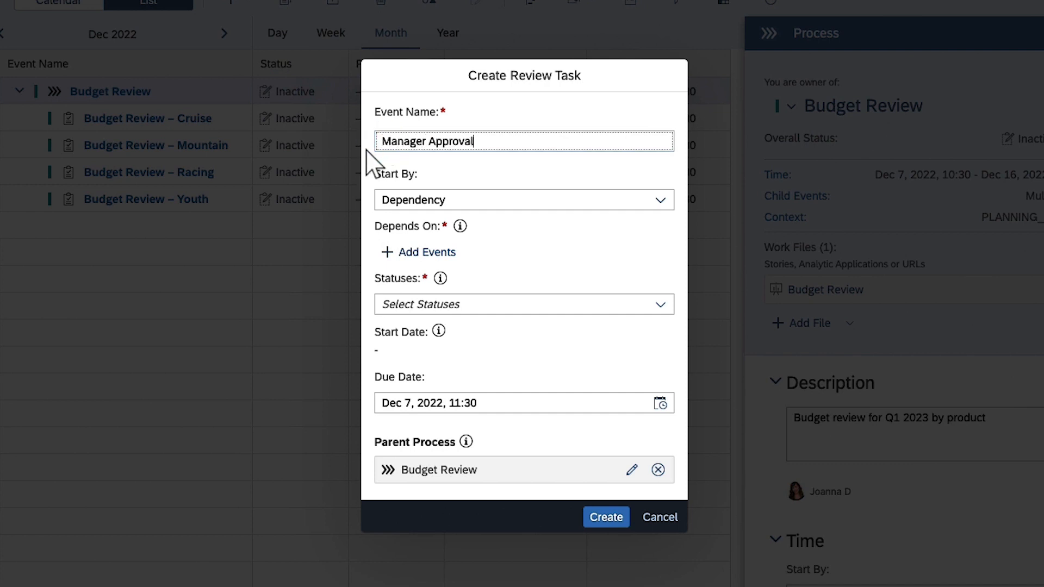
{"action": "left_click", "coordinate": [424, 252]}
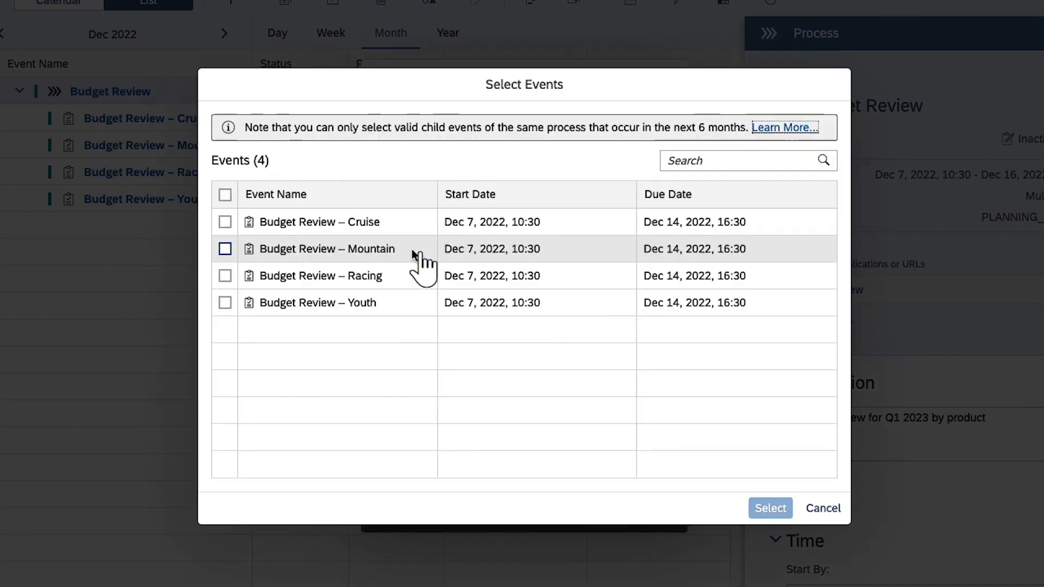
{"action": "left_click", "coordinate": [225, 195]}
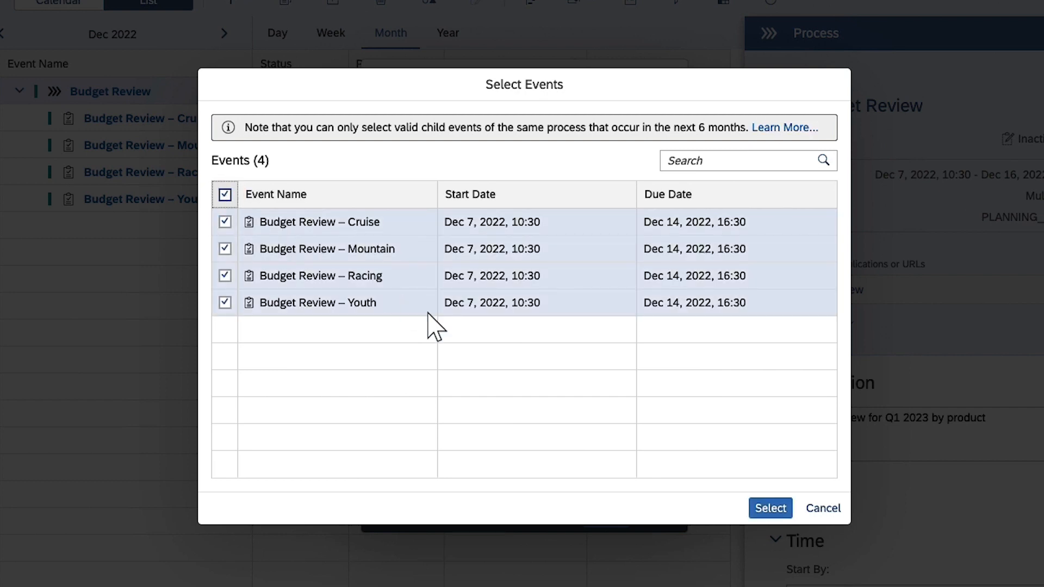
{"action": "left_click", "coordinate": [770, 508]}
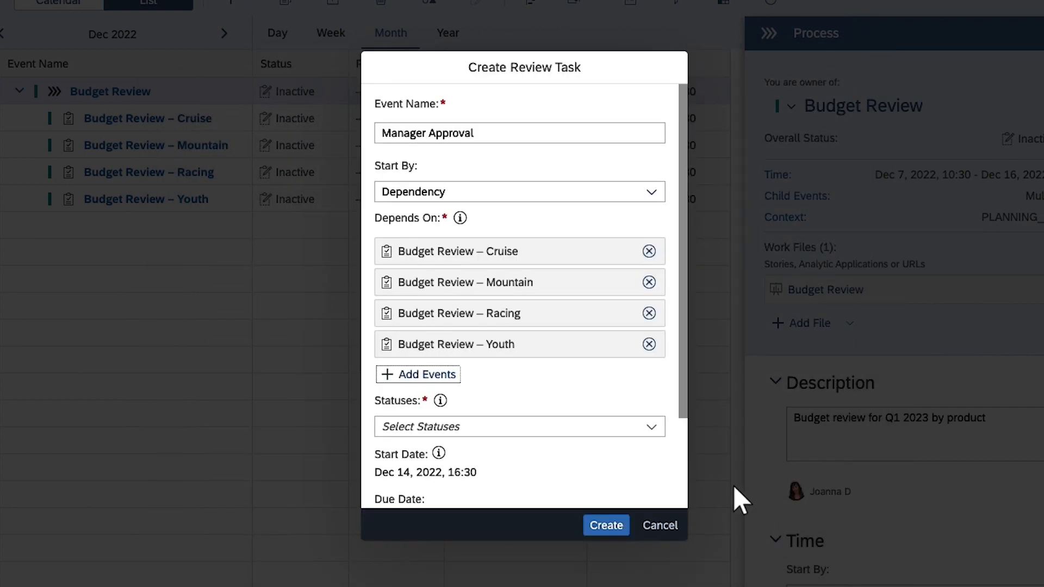
Step: Require the Accomplished/Successful status for the dependencies and create the Manager Approval review task
{"action": "left_click", "coordinate": [652, 428]}
{"action": "left_click", "coordinate": [394, 477]}
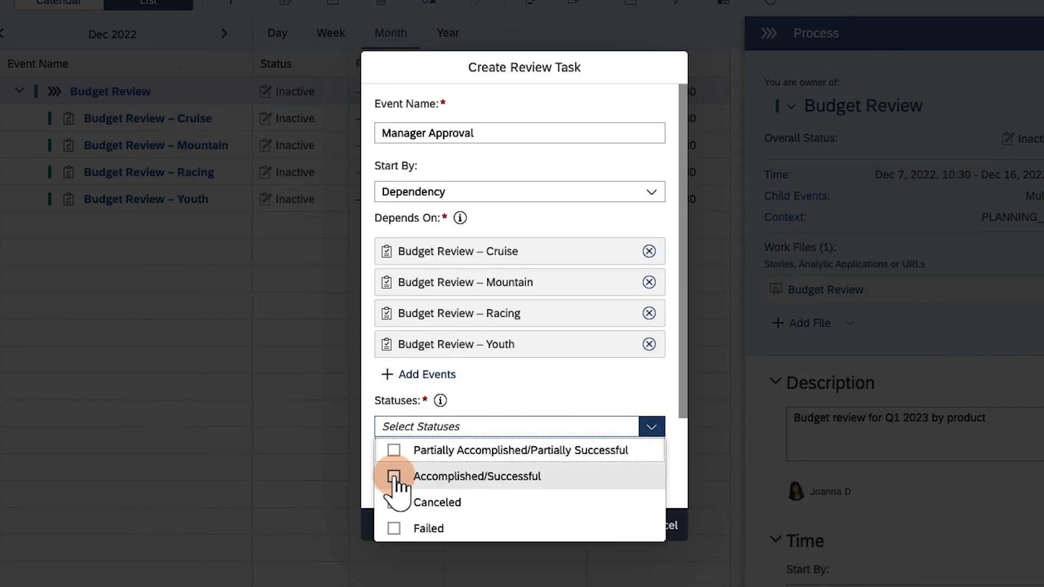
{"action": "left_click", "coordinate": [367, 458]}
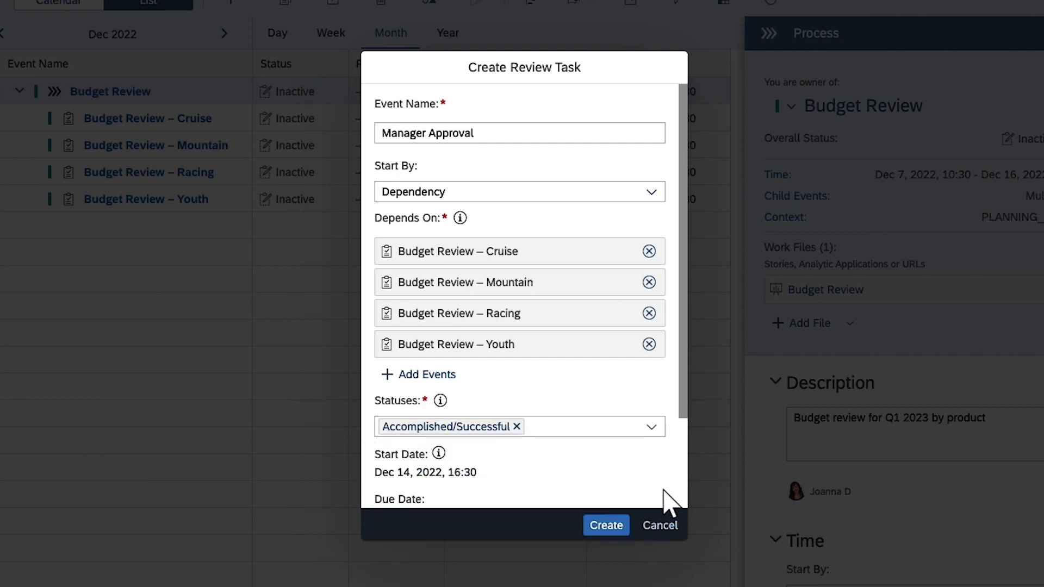
{"action": "scroll", "coordinate": [674, 500], "scroll_direction": "down", "scroll_amount": 1}
{"action": "scroll", "coordinate": [679, 493], "scroll_direction": "down", "scroll_amount": 3}
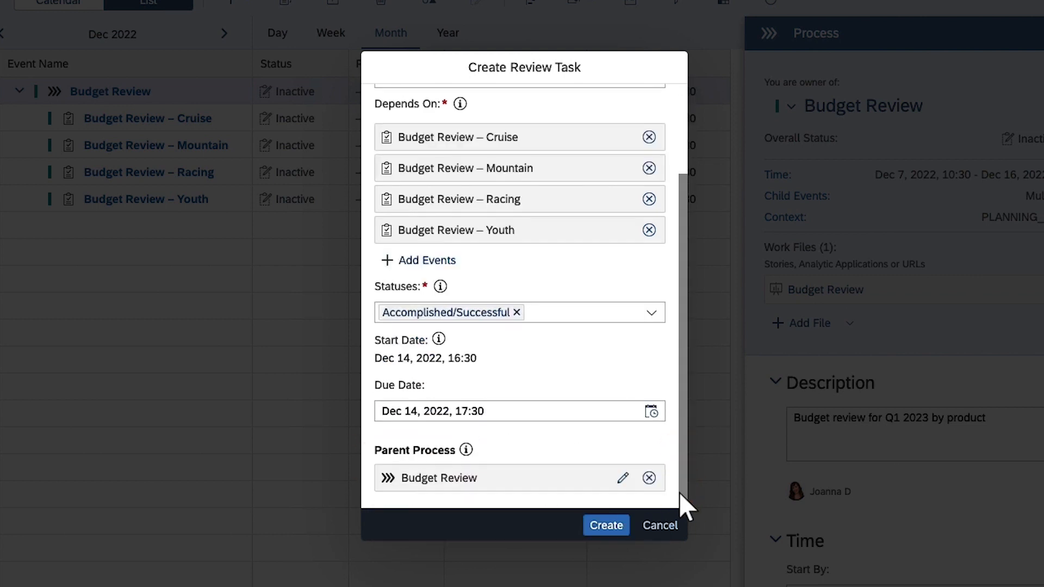
{"action": "left_click", "coordinate": [606, 526]}
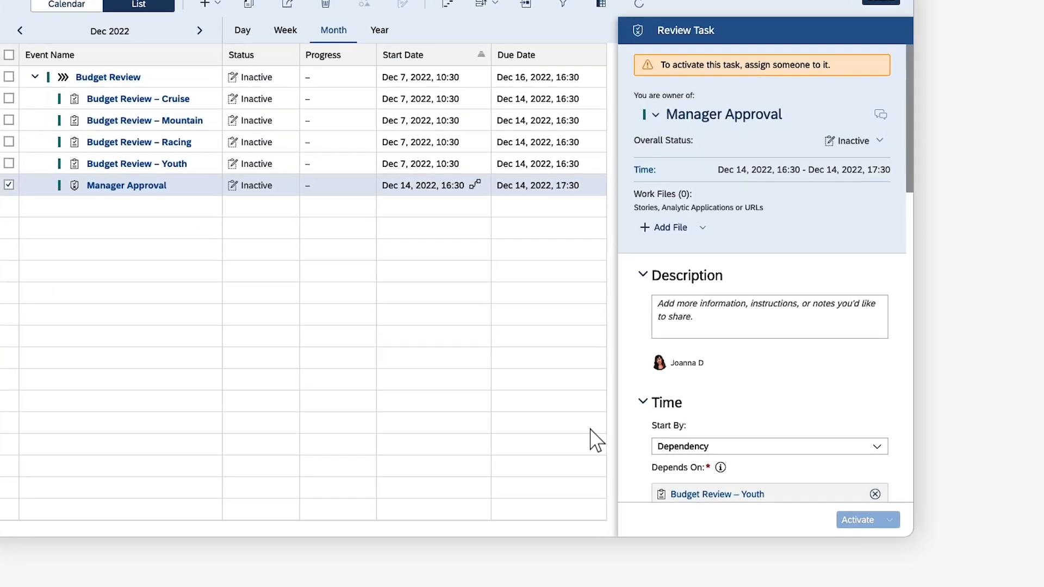
Step: Assign yourself to the Manager Approval review task as its assignee
{"action": "left_click", "coordinate": [912, 460]}
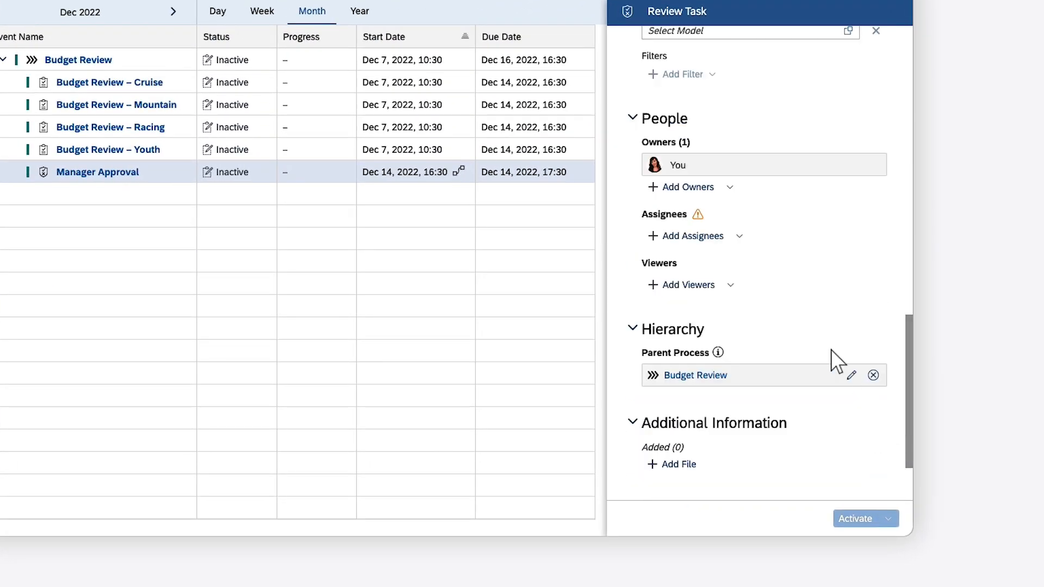
{"action": "left_click", "coordinate": [740, 235]}
{"action": "left_click", "coordinate": [673, 277]}
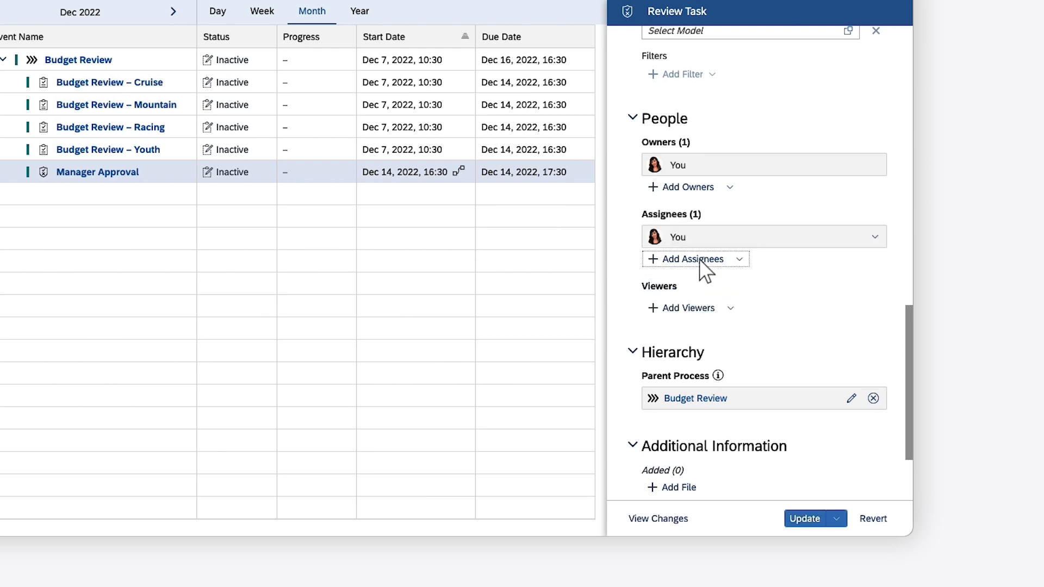
Step: Enable automatic activation of Manager Approval once any dependency status is met, and save the task update
{"action": "left_click", "coordinate": [908, 116]}
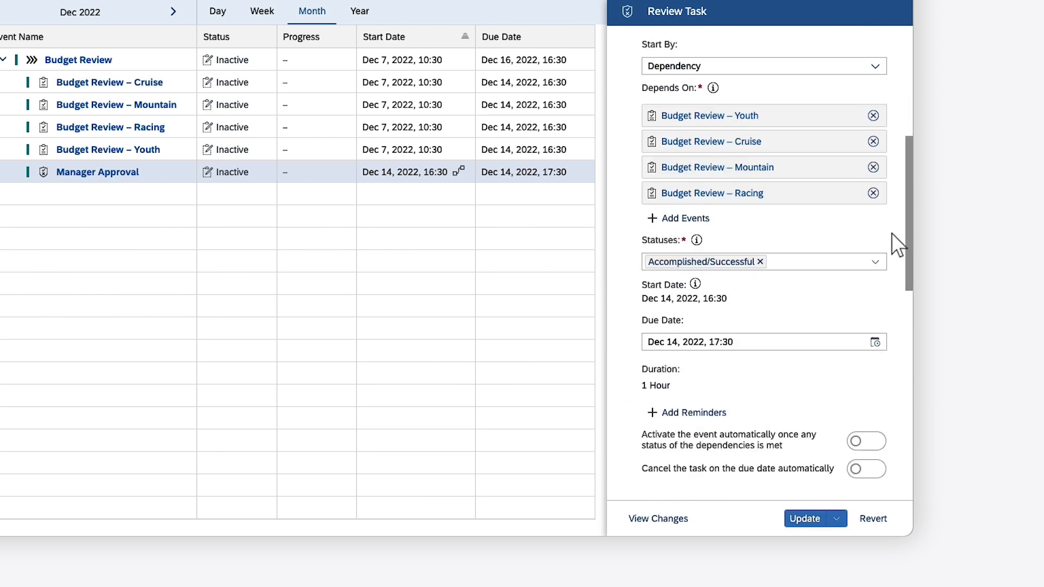
{"action": "left_click", "coordinate": [875, 442]}
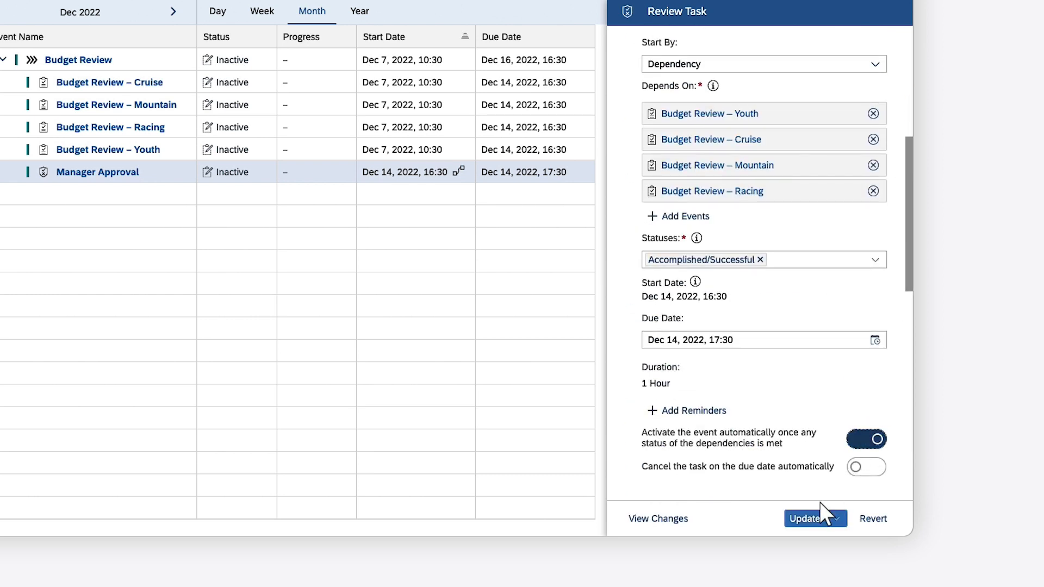
{"action": "left_click", "coordinate": [808, 520]}
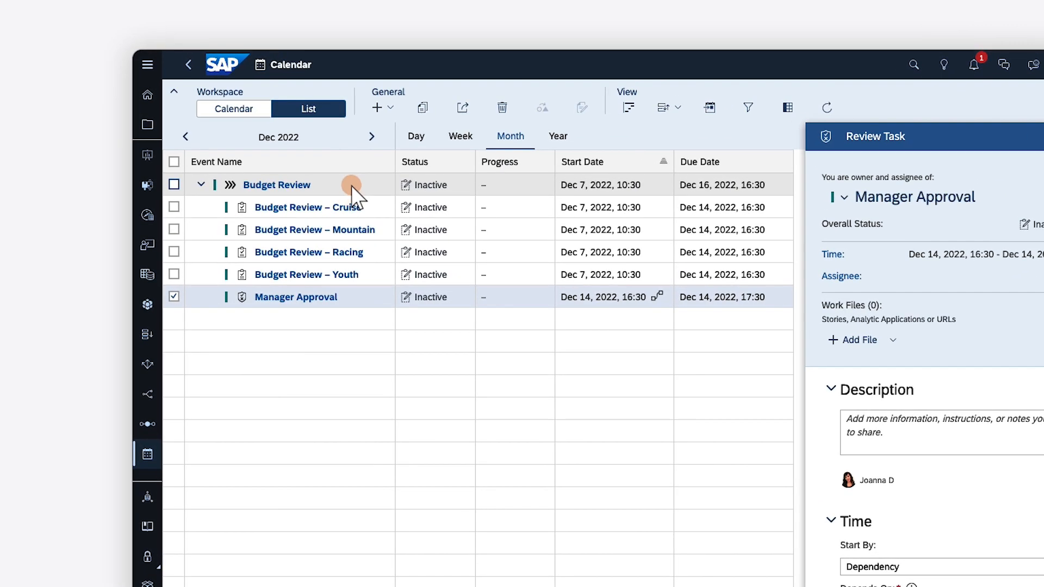
Step: Start a data locking task named Lock Data under the Budget Review process, with data locks set automatically
{"action": "left_click", "coordinate": [309, 159]}
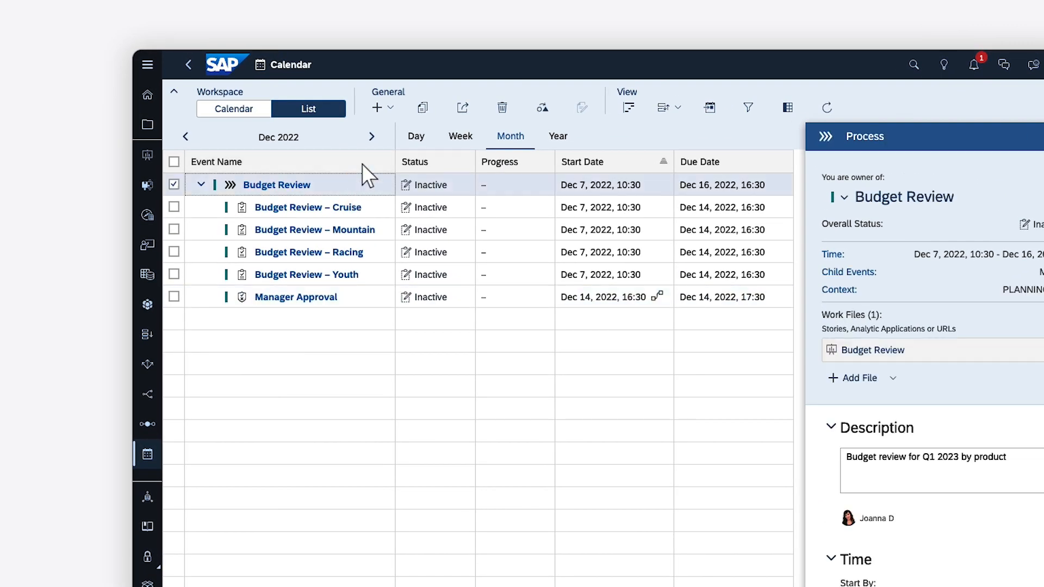
{"action": "left_click", "coordinate": [393, 112]}
{"action": "left_click", "coordinate": [430, 214]}
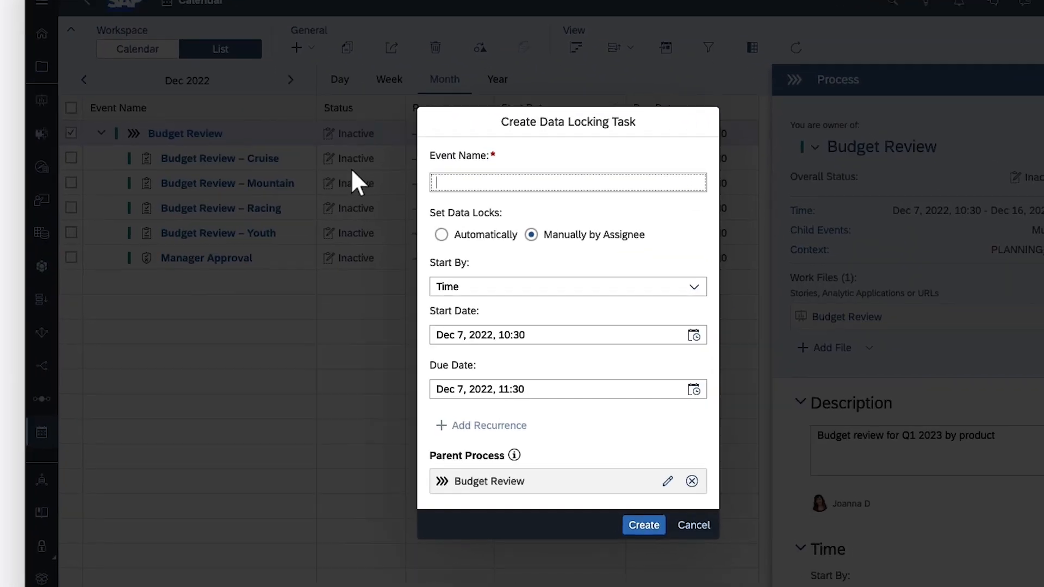
{"action": "type", "text": "Lock Data"}
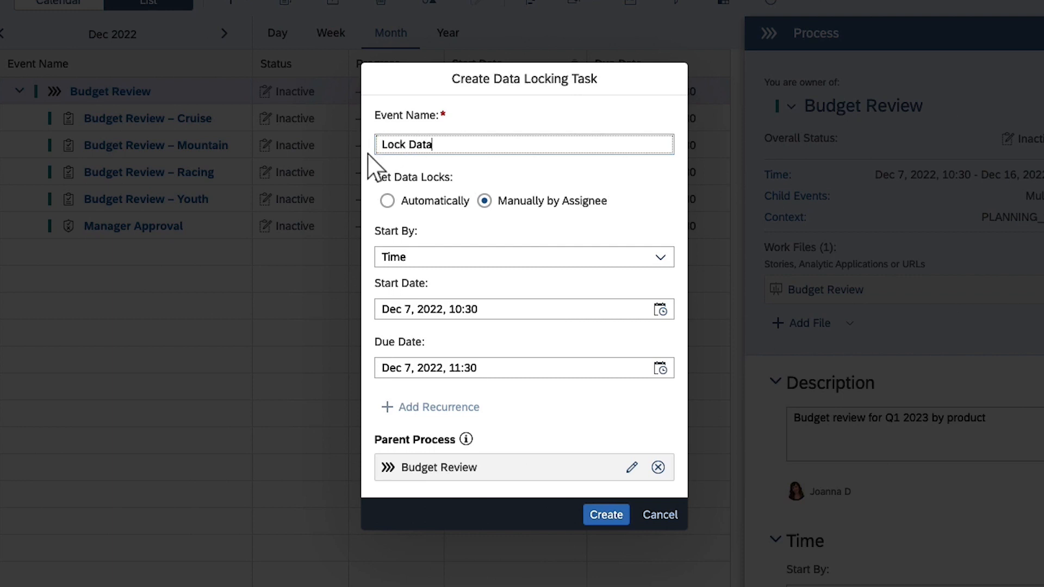
{"action": "left_click", "coordinate": [388, 203]}
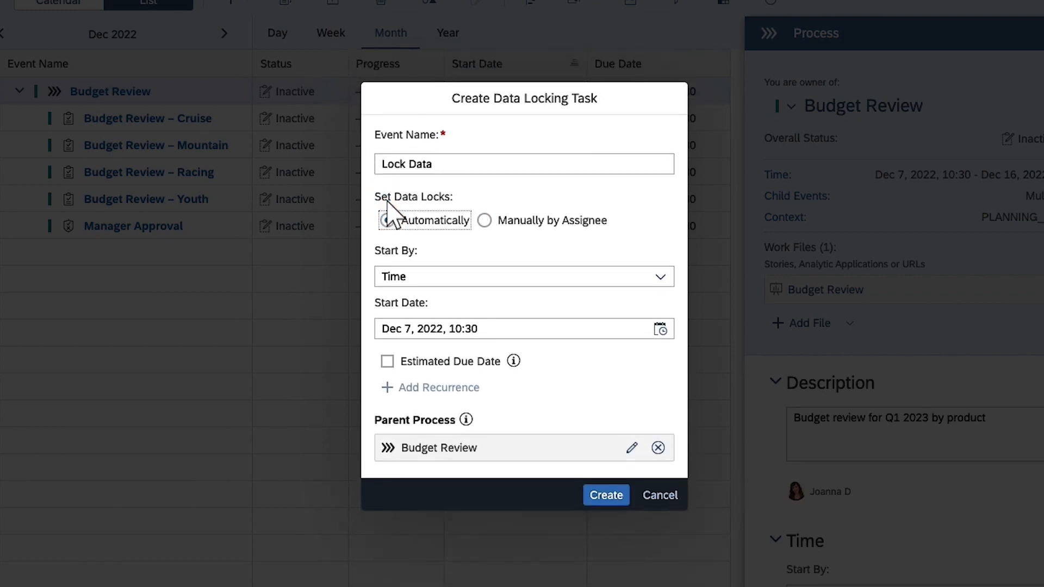
Step: Make Lock Data start by dependency on the Manager Approval task, requiring the Accomplished/Successful status
{"action": "left_click", "coordinate": [660, 279]}
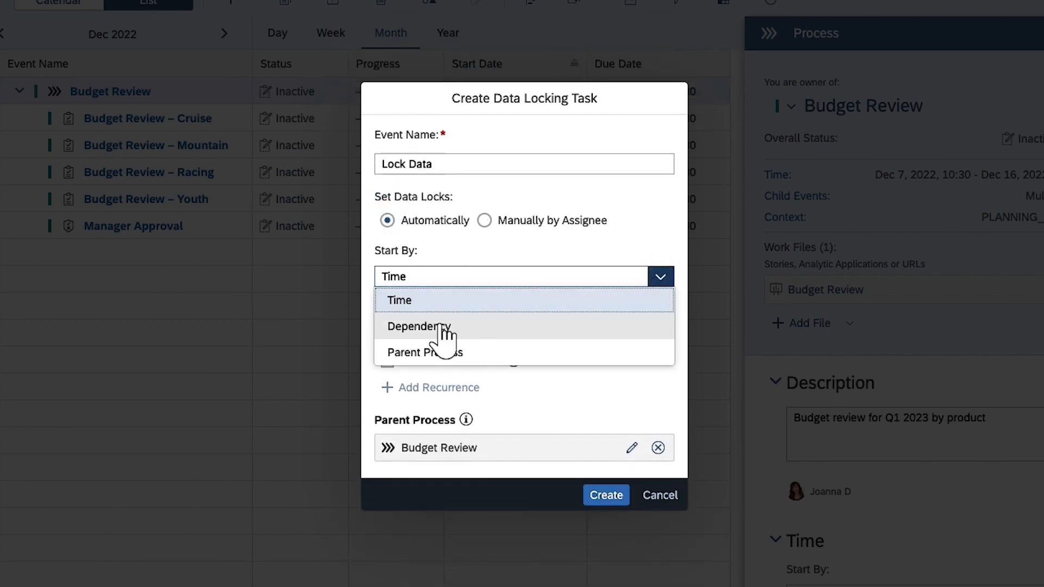
{"action": "left_click", "coordinate": [422, 328]}
{"action": "left_click", "coordinate": [421, 300]}
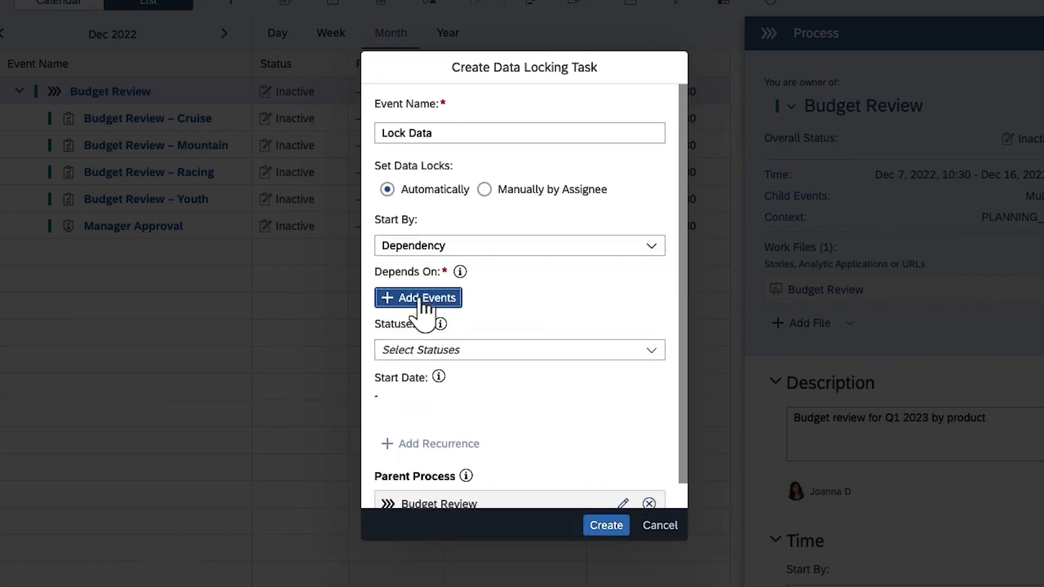
{"action": "left_click", "coordinate": [225, 330]}
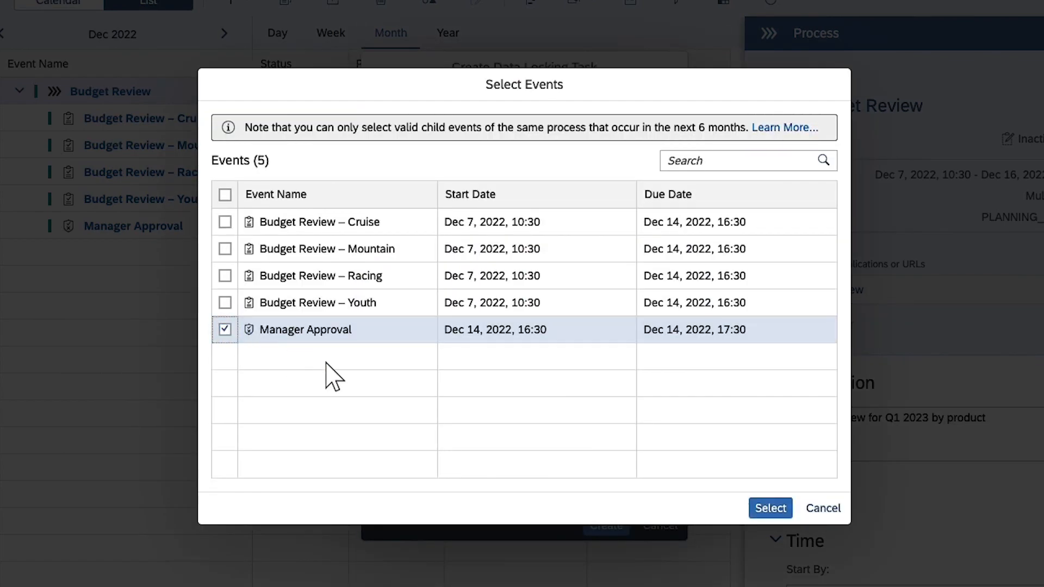
{"action": "left_click", "coordinate": [770, 508]}
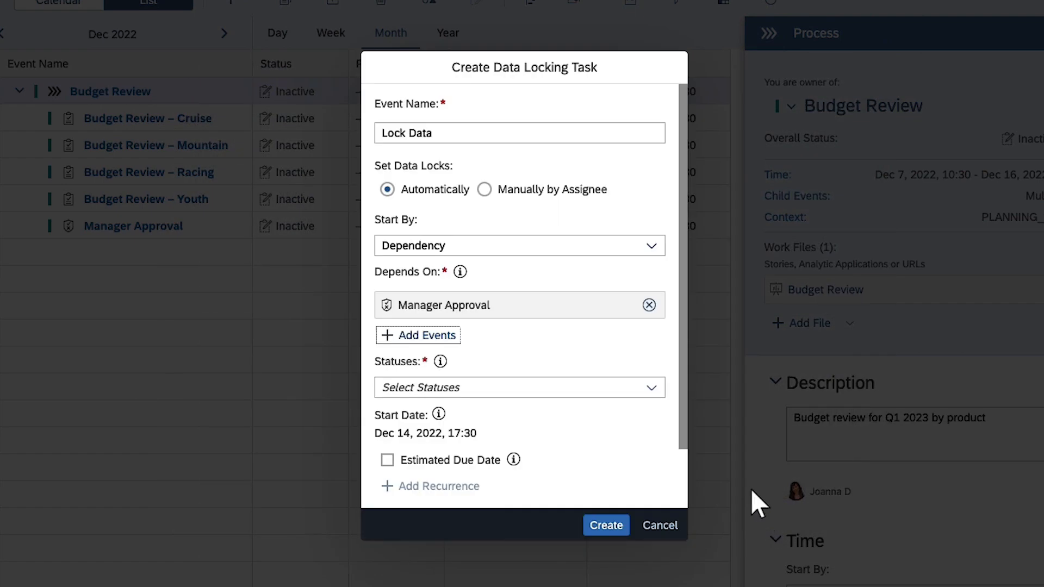
{"action": "left_click", "coordinate": [652, 388]}
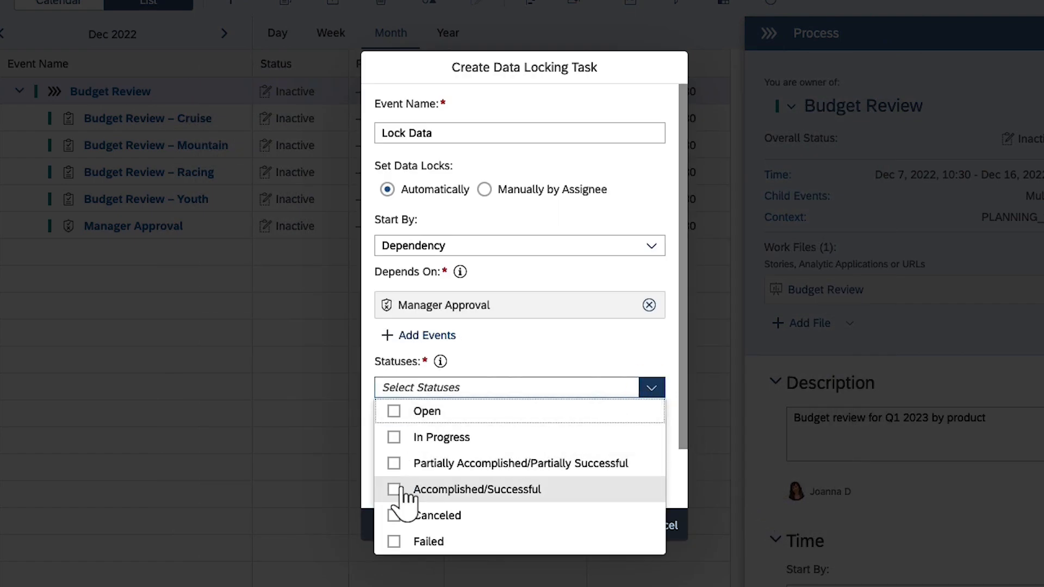
{"action": "left_click", "coordinate": [394, 490]}
{"action": "left_click", "coordinate": [373, 452]}
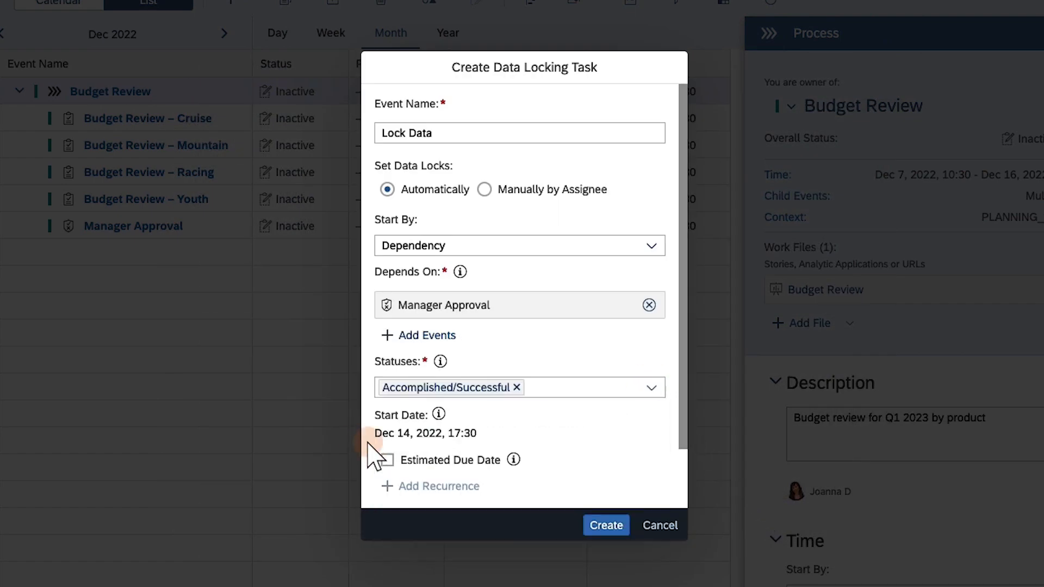
Step: Enable the estimated due date for Lock Data and create the data locking task
{"action": "scroll", "coordinate": [681, 490], "scroll_direction": "down", "scroll_amount": 2}
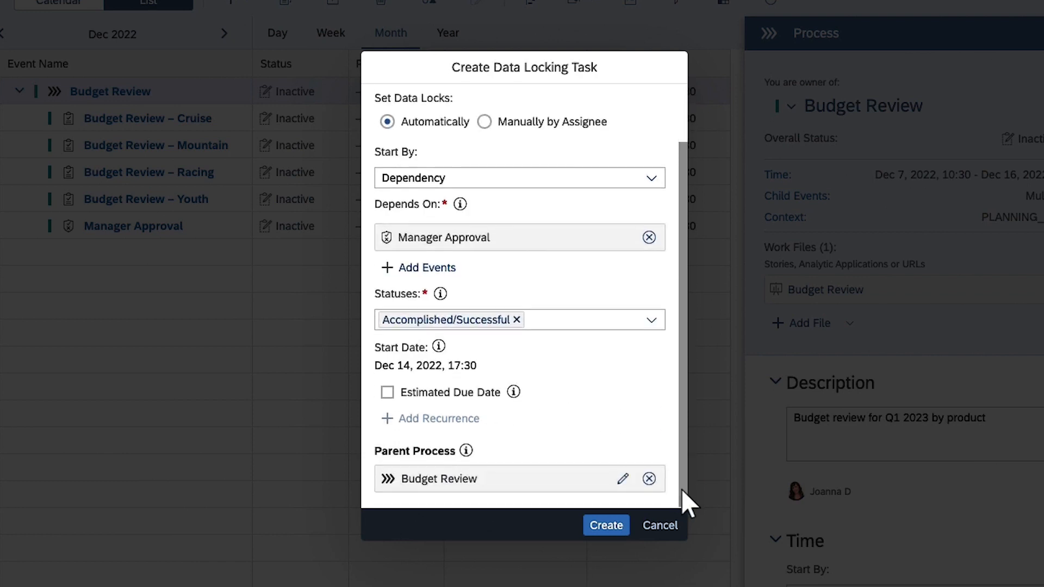
{"action": "left_click", "coordinate": [387, 391]}
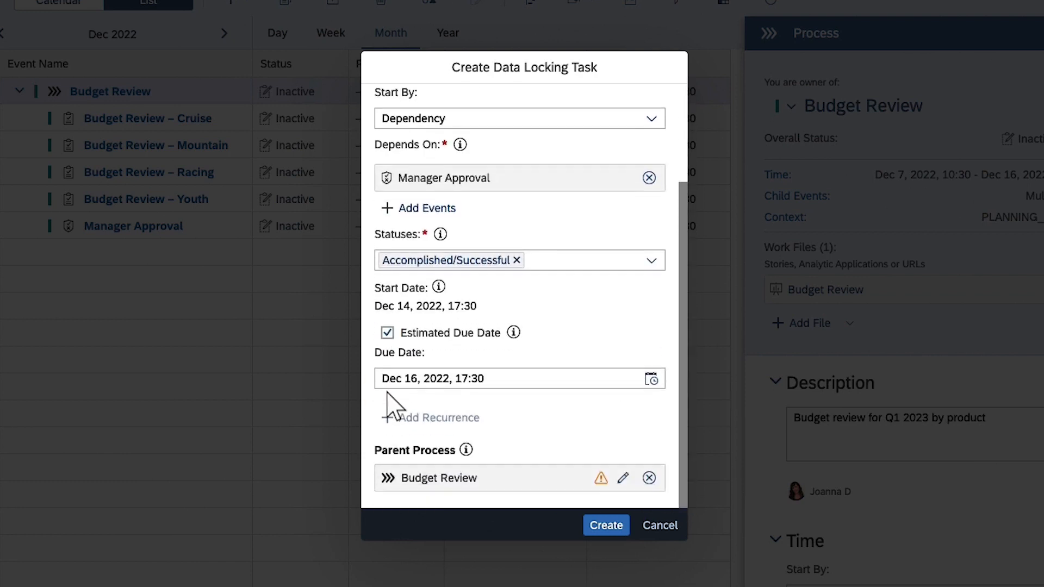
{"action": "left_click", "coordinate": [603, 525]}
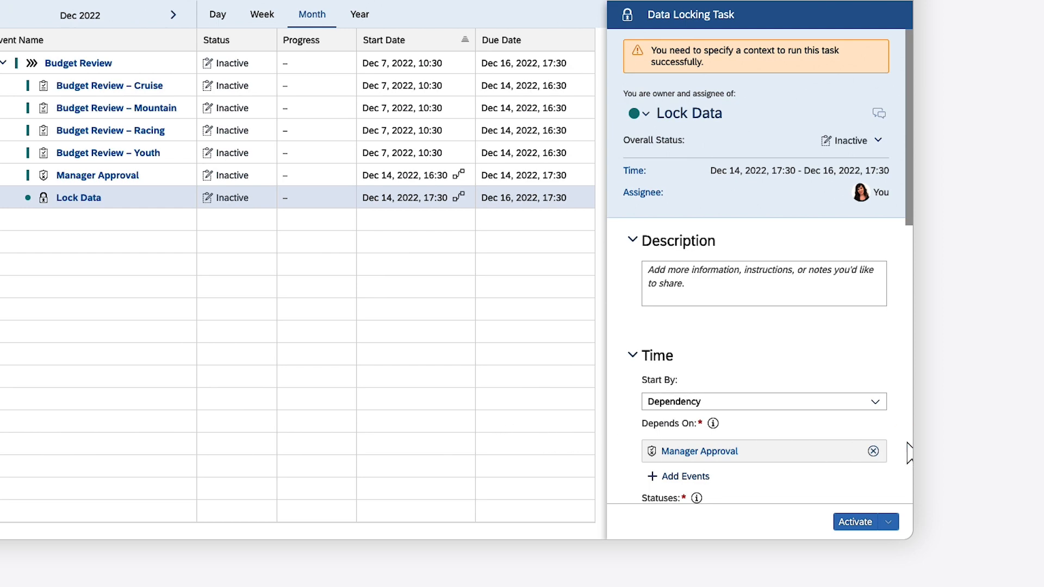
Step: Set the context model of the Lock Data task to PLANNING_working and save the update
{"action": "scroll", "coordinate": [909, 453], "scroll_direction": "down", "scroll_amount": 8}
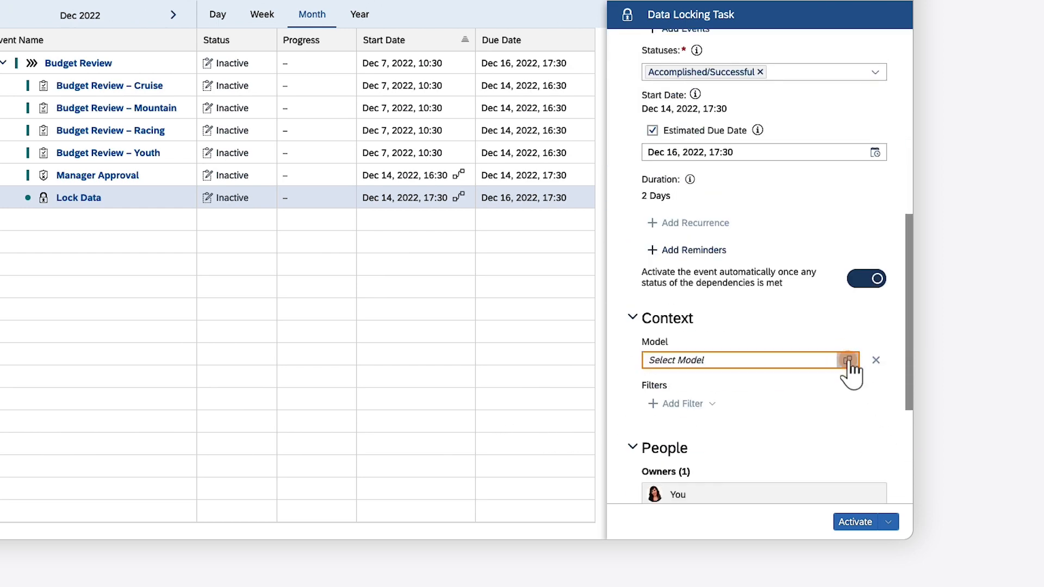
{"action": "left_click", "coordinate": [848, 360]}
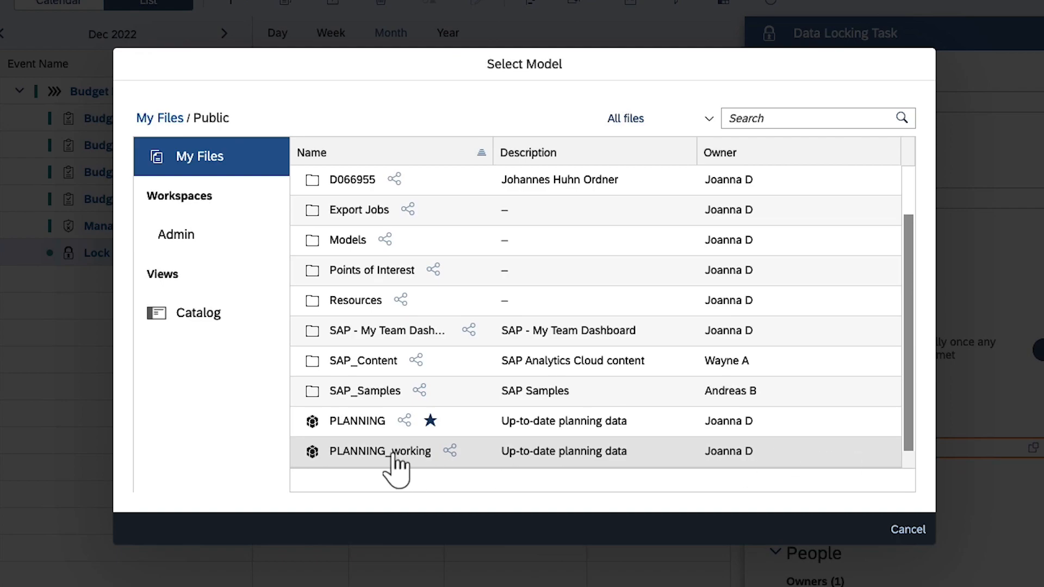
{"action": "left_click", "coordinate": [381, 455]}
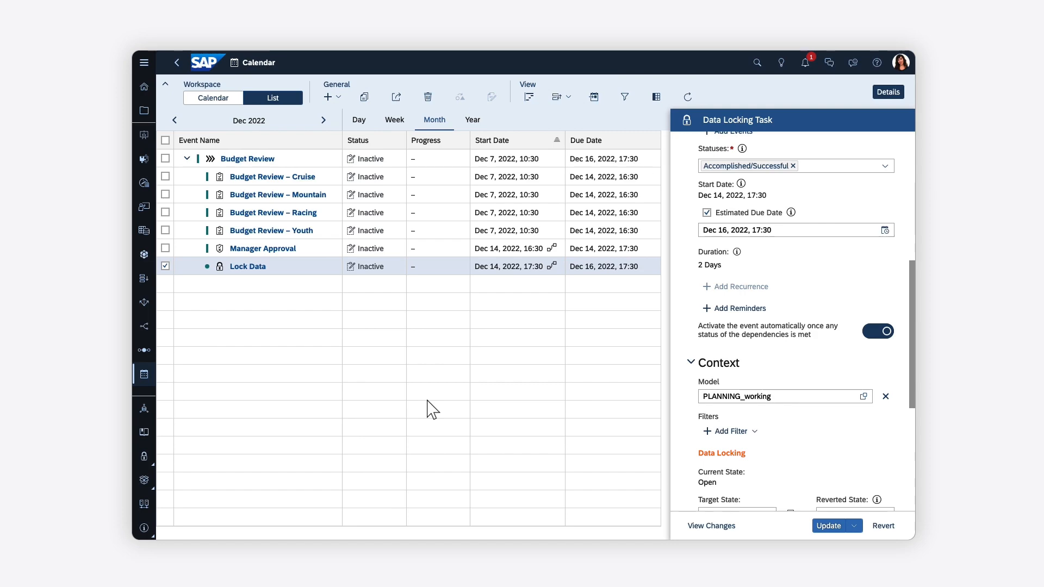
{"action": "left_click", "coordinate": [829, 525]}
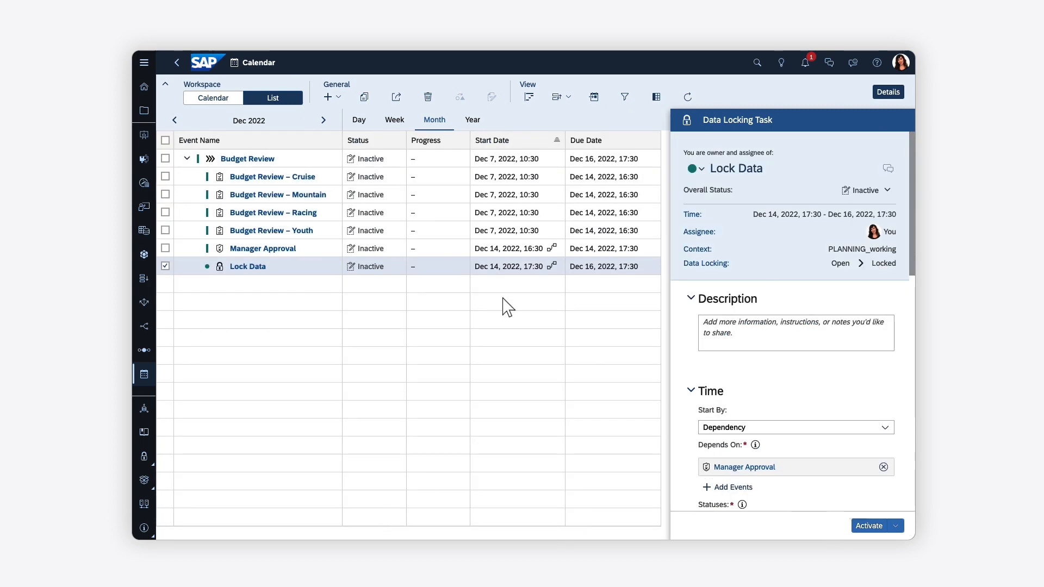
Step: Select the parent Budget Review process in the event list to show its details
{"action": "left_click", "coordinate": [304, 159]}
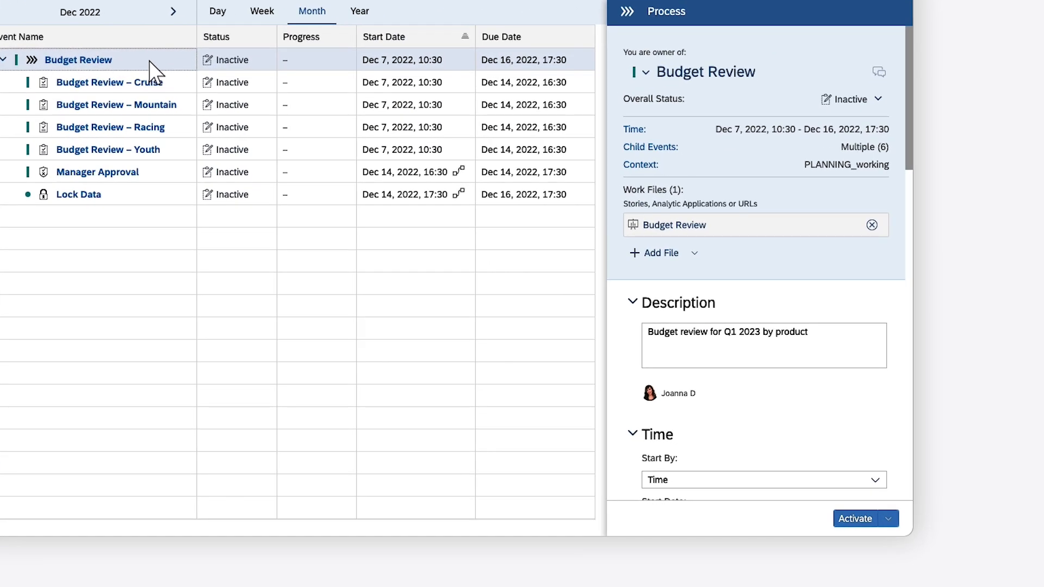